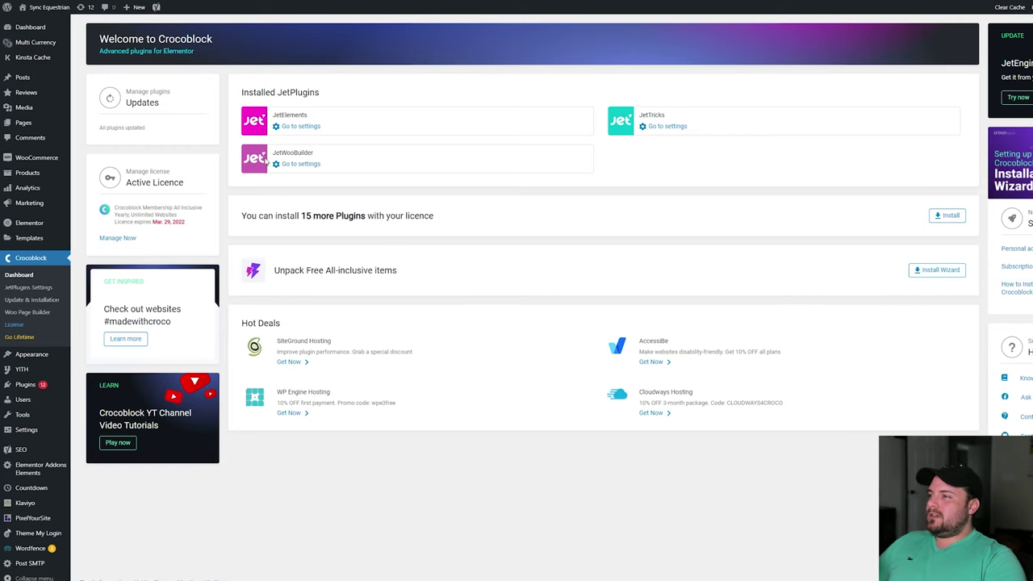
Step: Open the JetWooBuilder settings from the Crocoblock dashboard
click(305, 164)
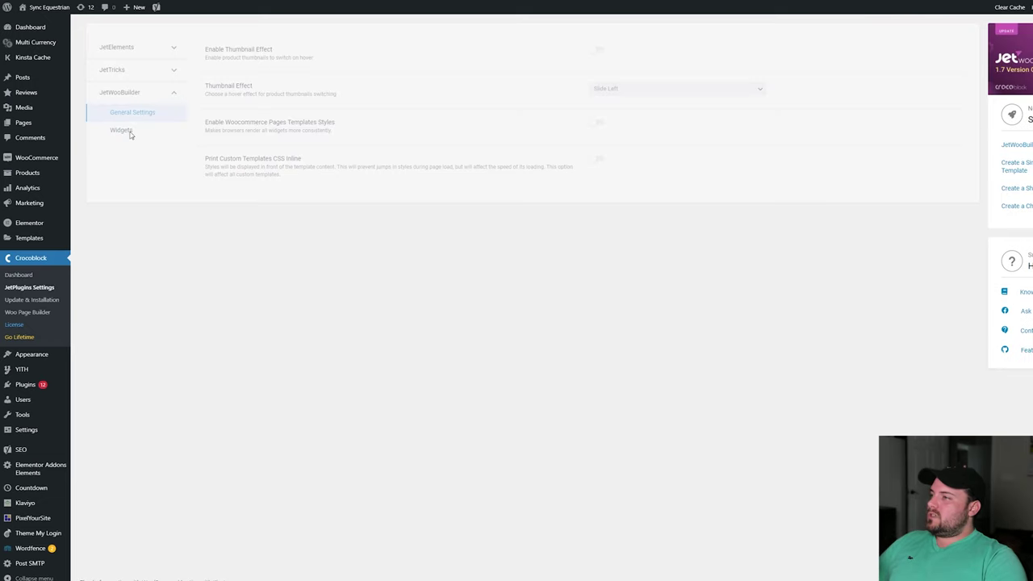
Step: Show JetWooBuilder's widget toggles, then leave the settings for the shop page editor
click(129, 134)
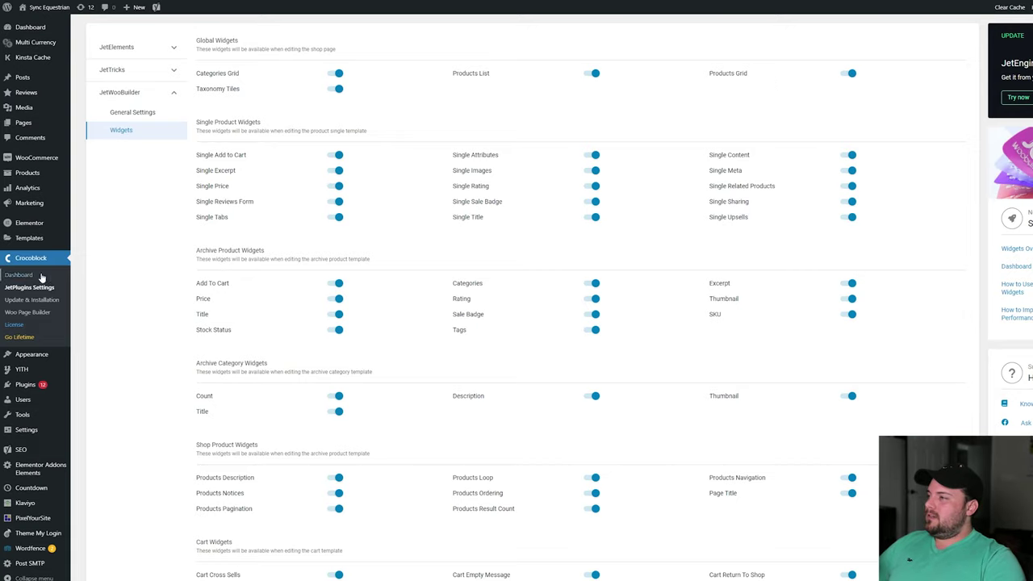
mouse_move(19, 196)
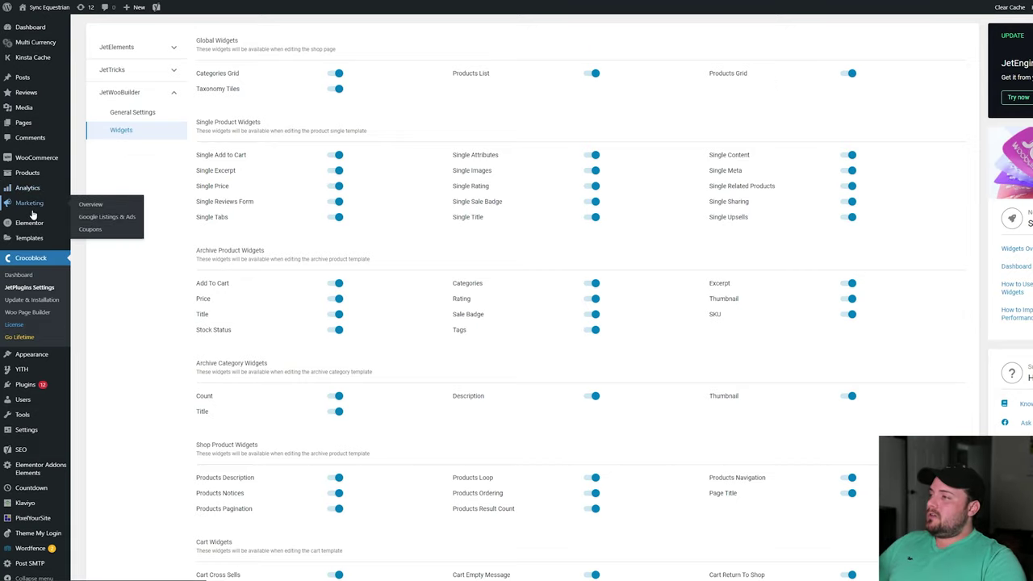
mouse_move(42, 164)
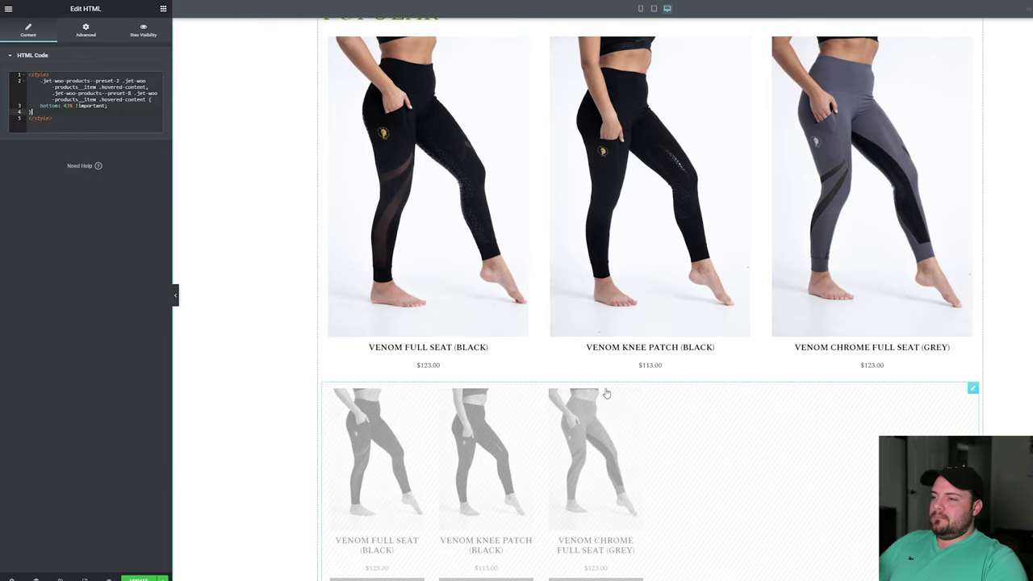
Step: Look over the Venom leggings grid, show the widget list, and reselect the CSS HTML widget
scroll(597, 374, down, 2)
scroll(598, 374, up, 9)
scroll(619, 237, down, 7)
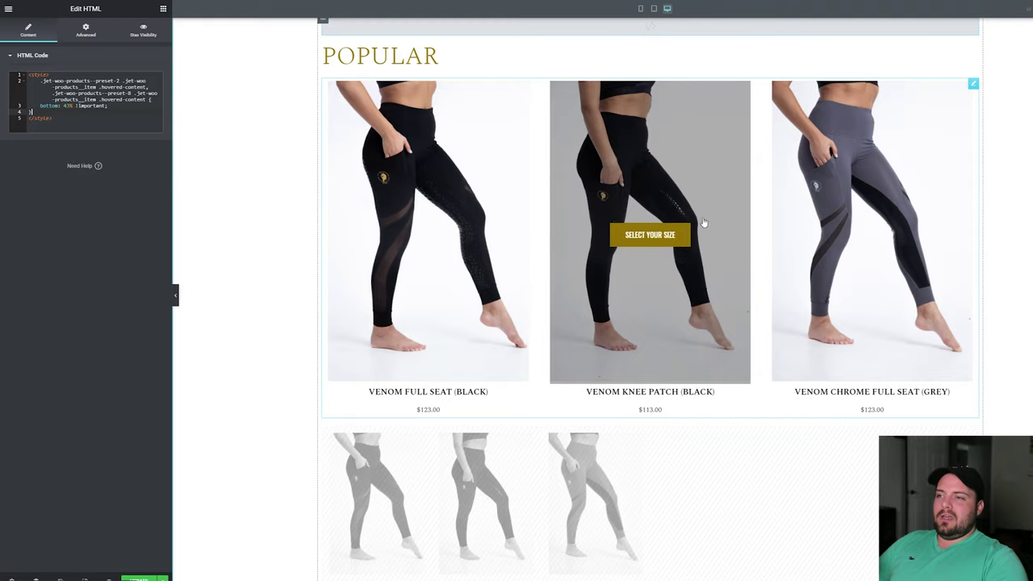
scroll(708, 302, down, 2)
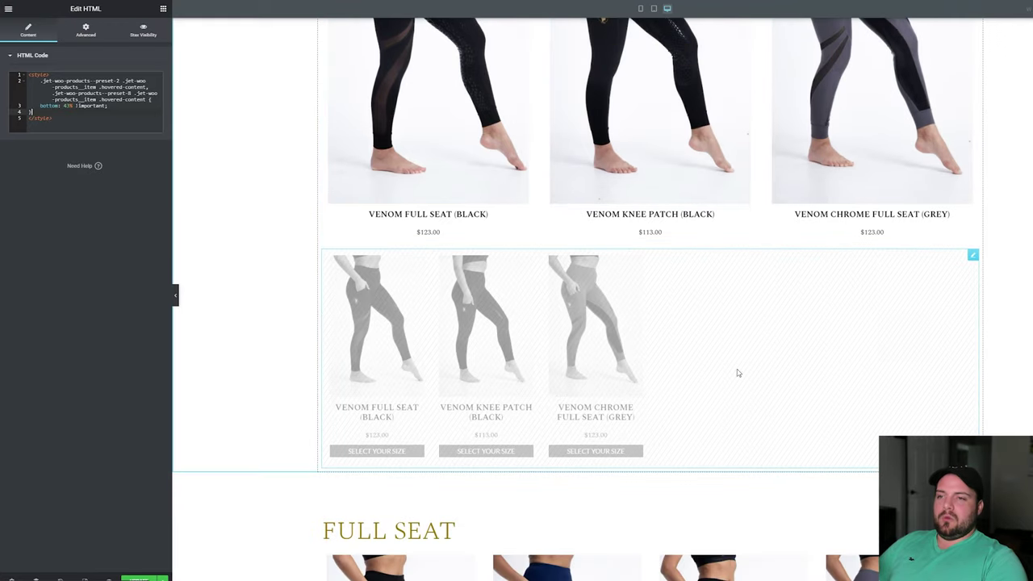
scroll(737, 371, up, 1)
scroll(751, 372, up, 2)
scroll(800, 339, down, 2)
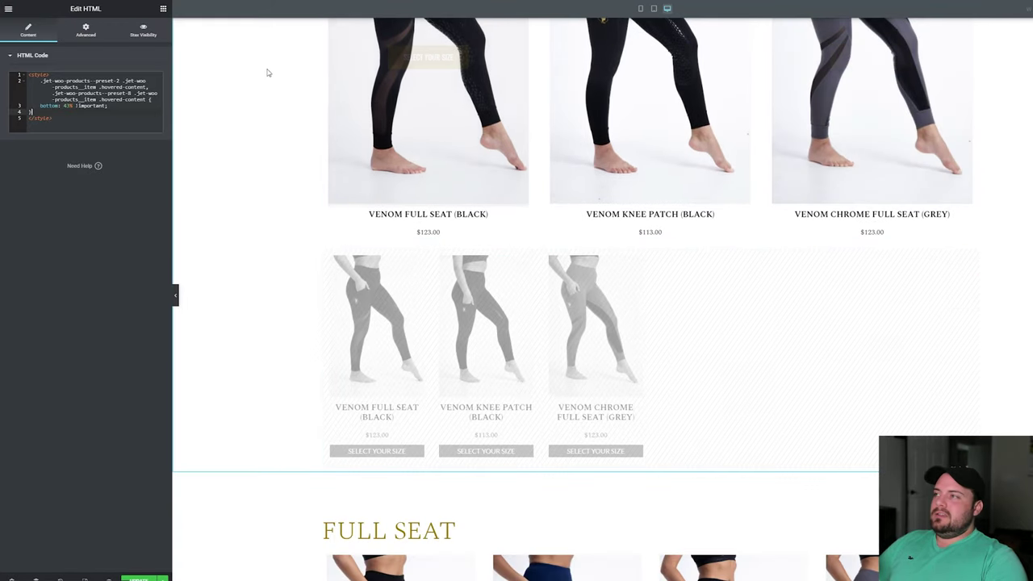
click(163, 8)
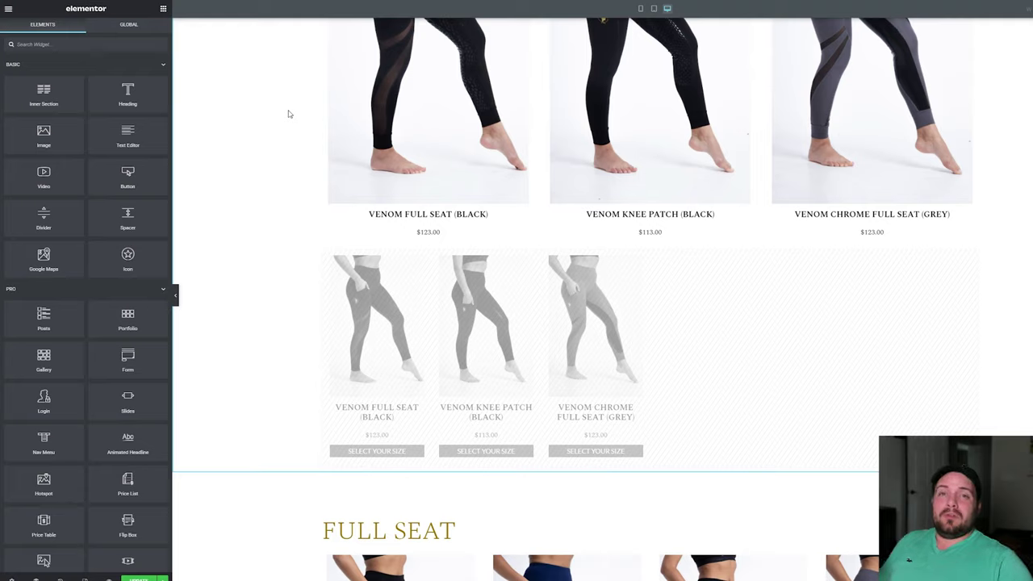
click(660, 375)
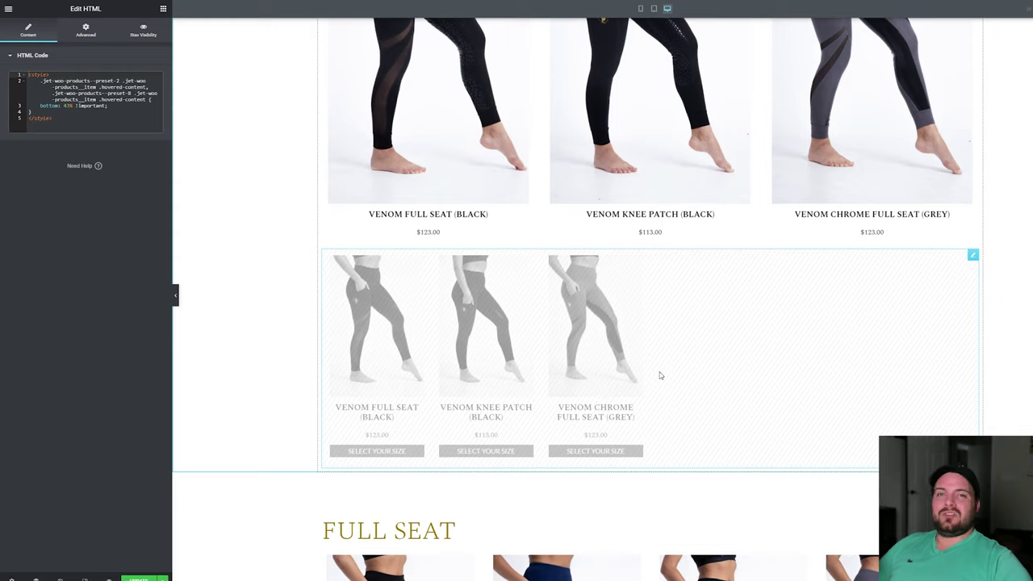
Step: Search 'grid' and drop a 6-column Products Grid below the Popular row
click(164, 8)
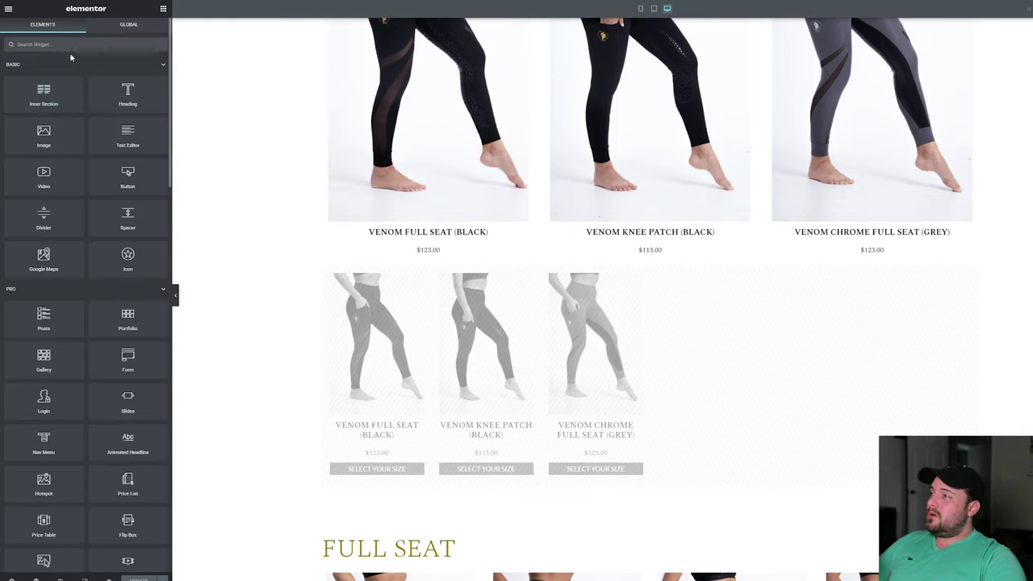
click(68, 46)
text(grid)
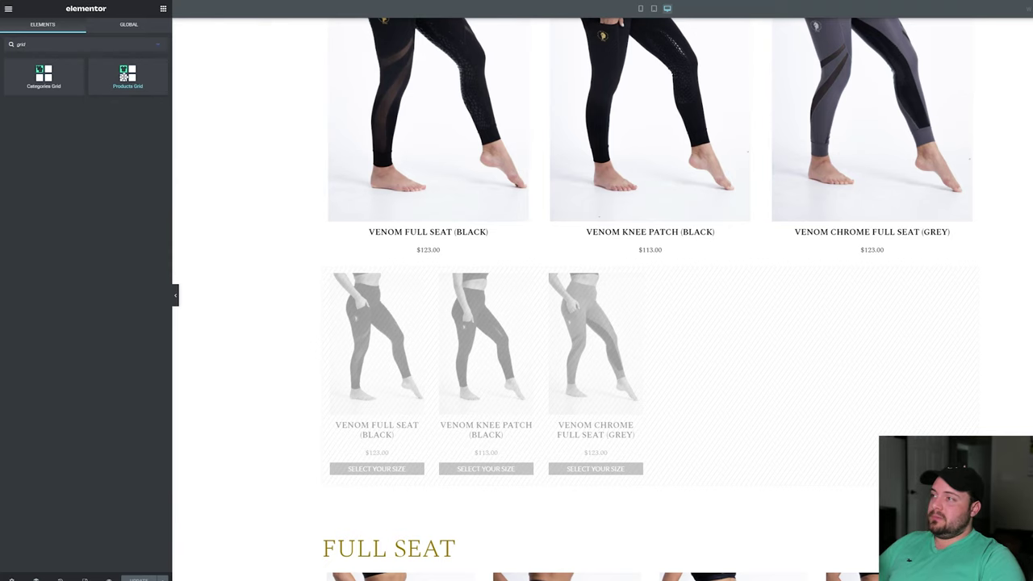
drag(127, 74, 573, 260)
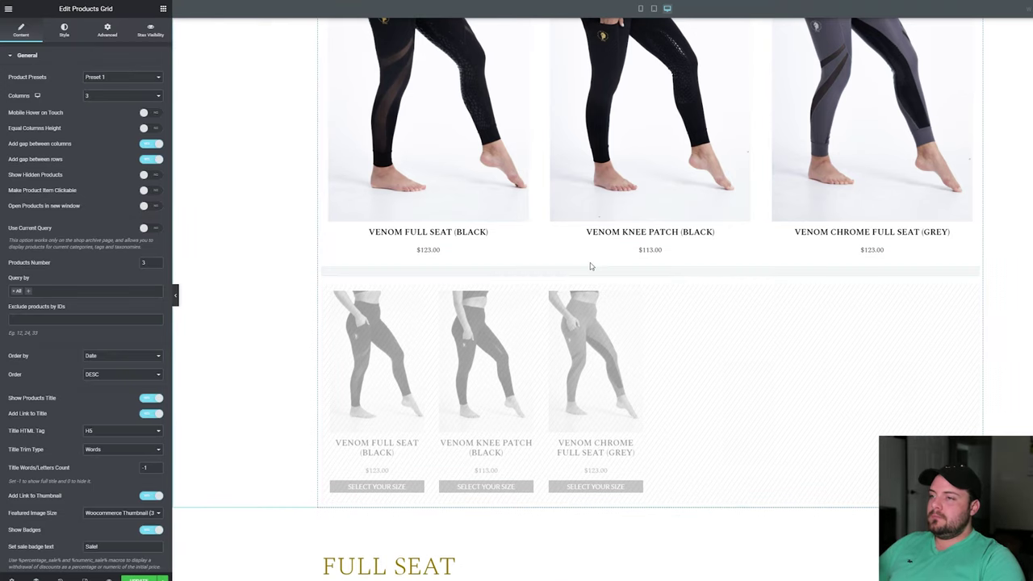
scroll(727, 339, down, 1)
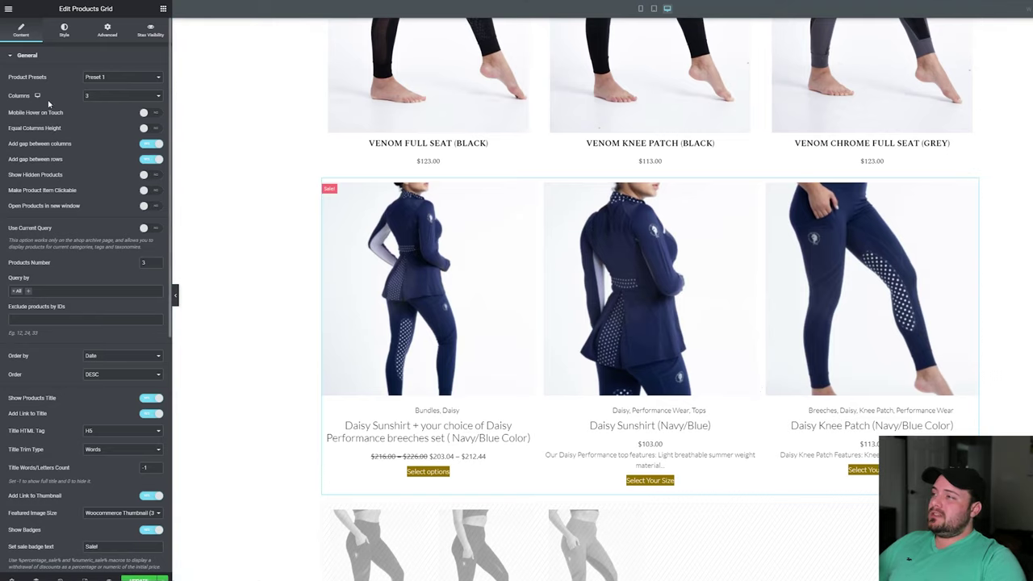
click(123, 97)
click(103, 139)
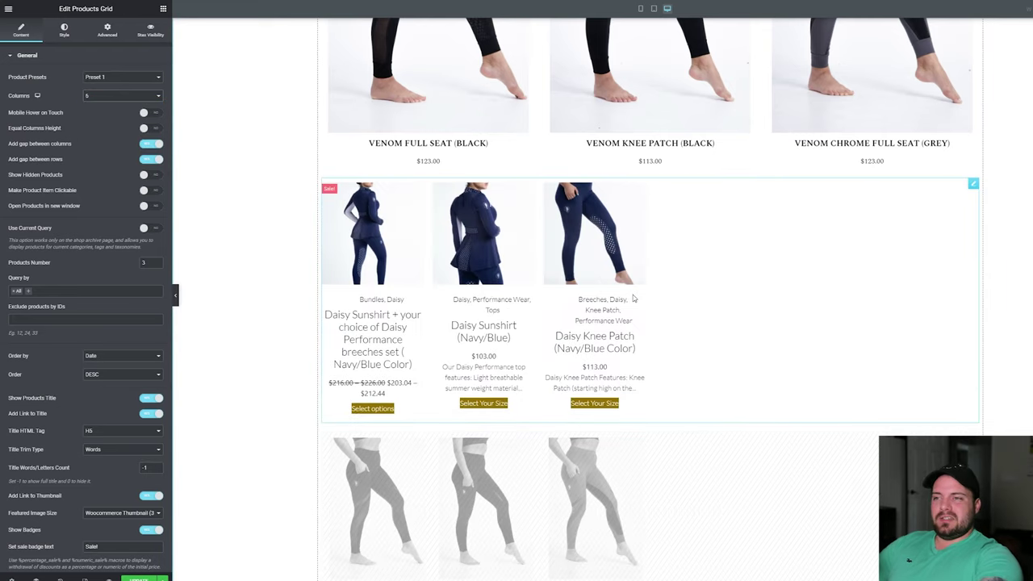
Step: Set the Full Seat products grid to a single column
scroll(629, 340, down, 10)
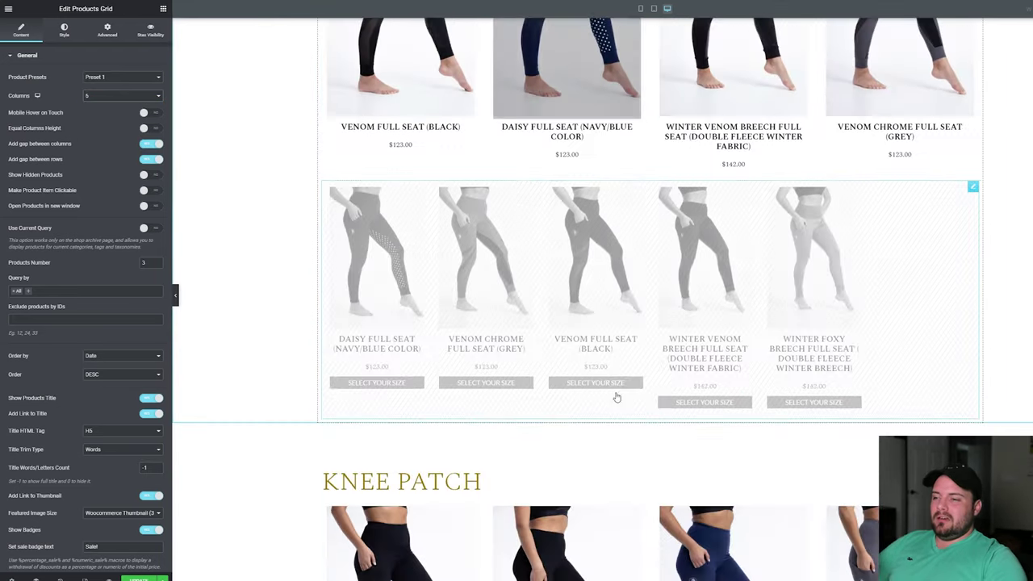
click(972, 186)
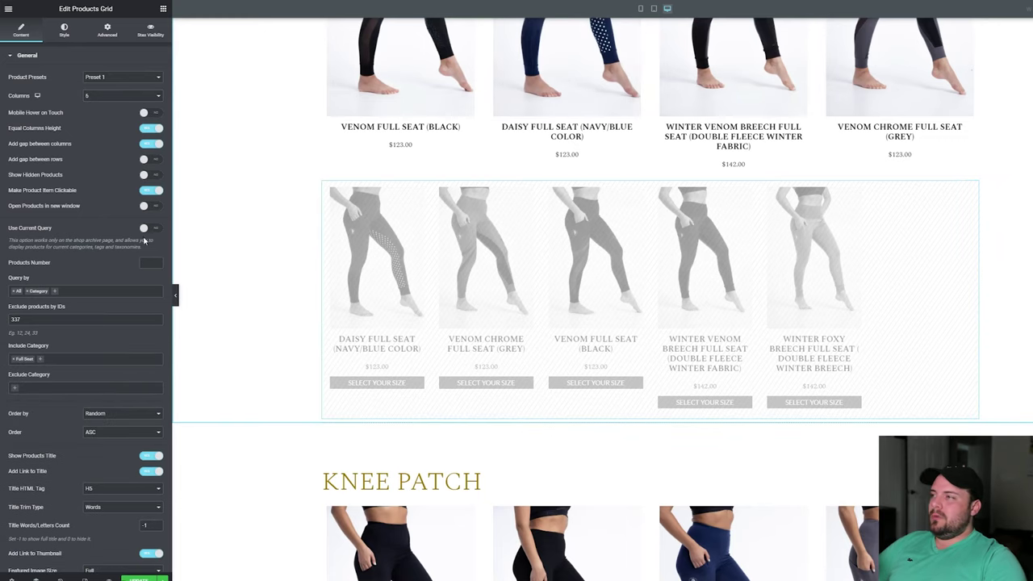
click(94, 97)
click(100, 106)
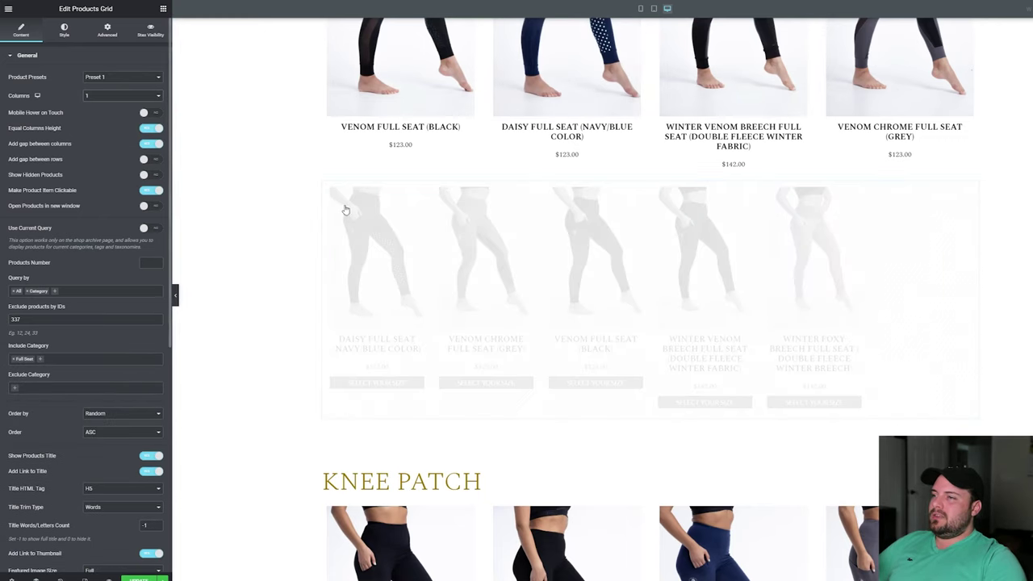
scroll(749, 327, down, 5)
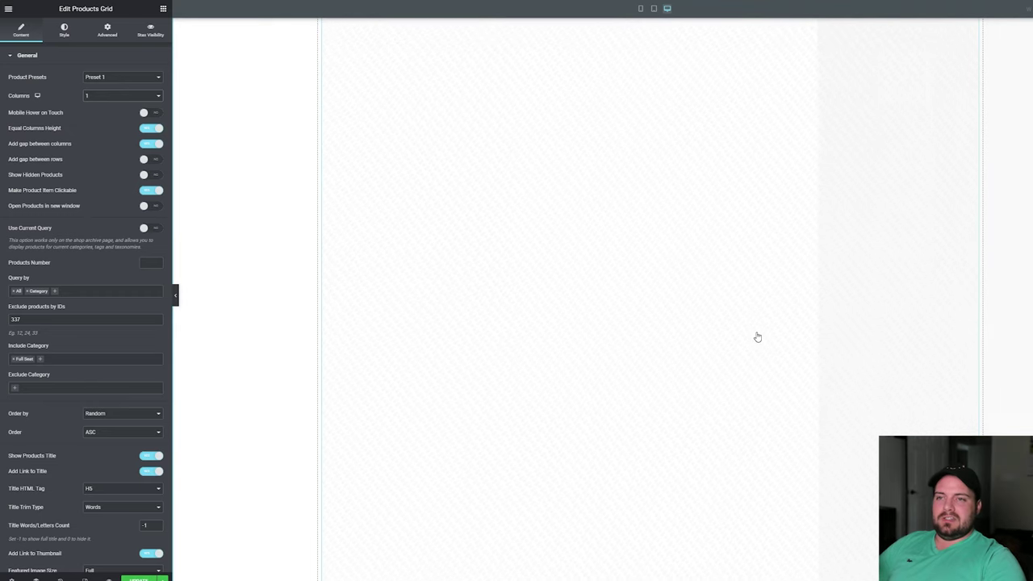
scroll(758, 339, up, 4)
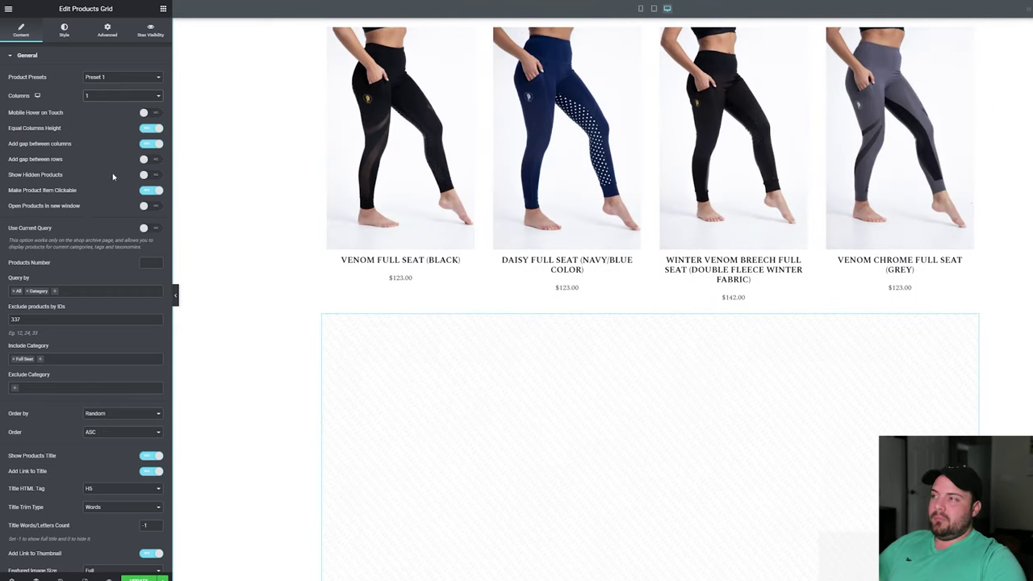
Step: Set the grid's Columns back to 6
click(106, 97)
click(87, 138)
scroll(512, 344, down, 2)
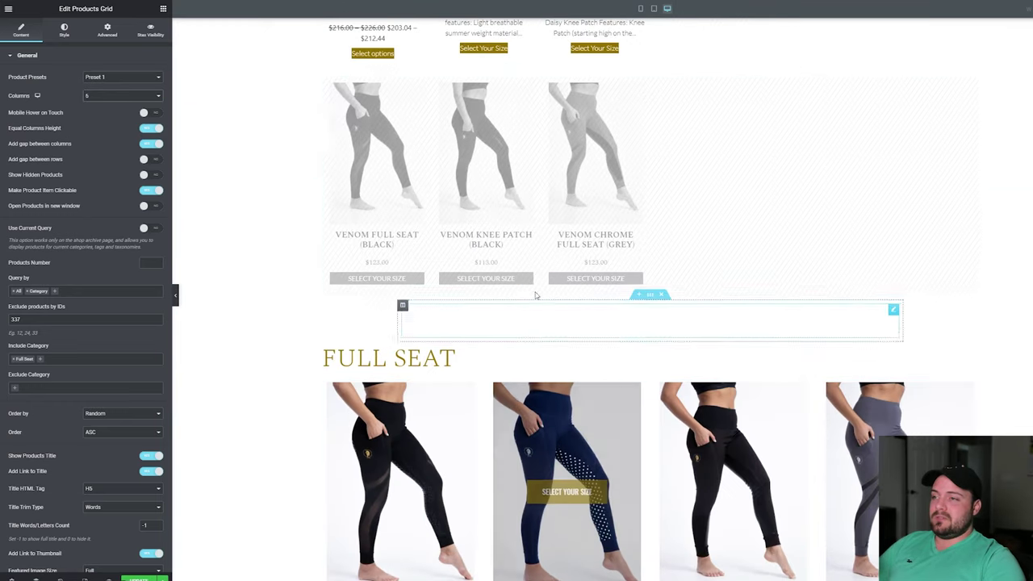
Step: On the new Products Grid, equalize column heights, remove row gaps, and make items clickable
click(726, 210)
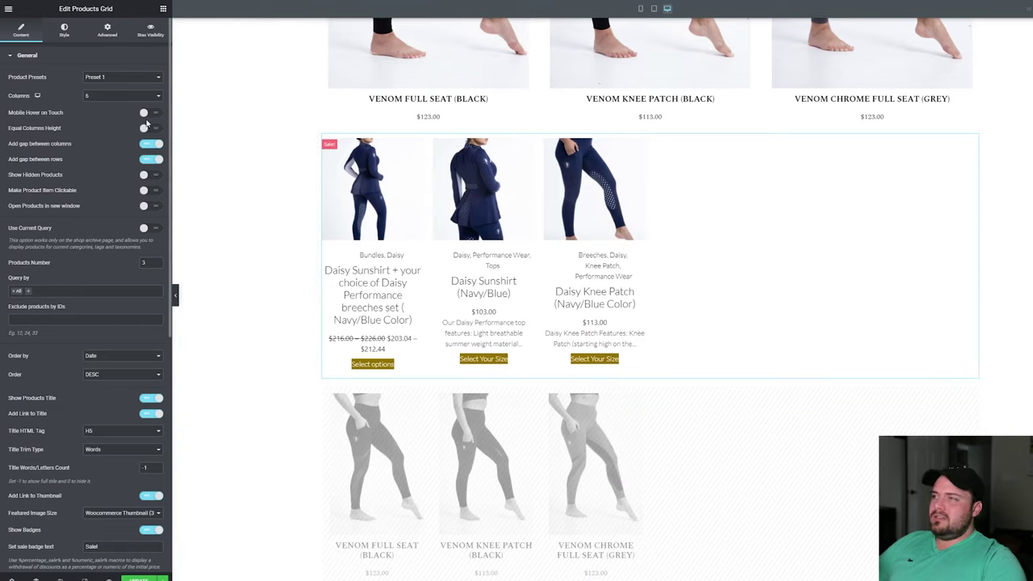
scroll(148, 126, down, 1)
click(150, 84)
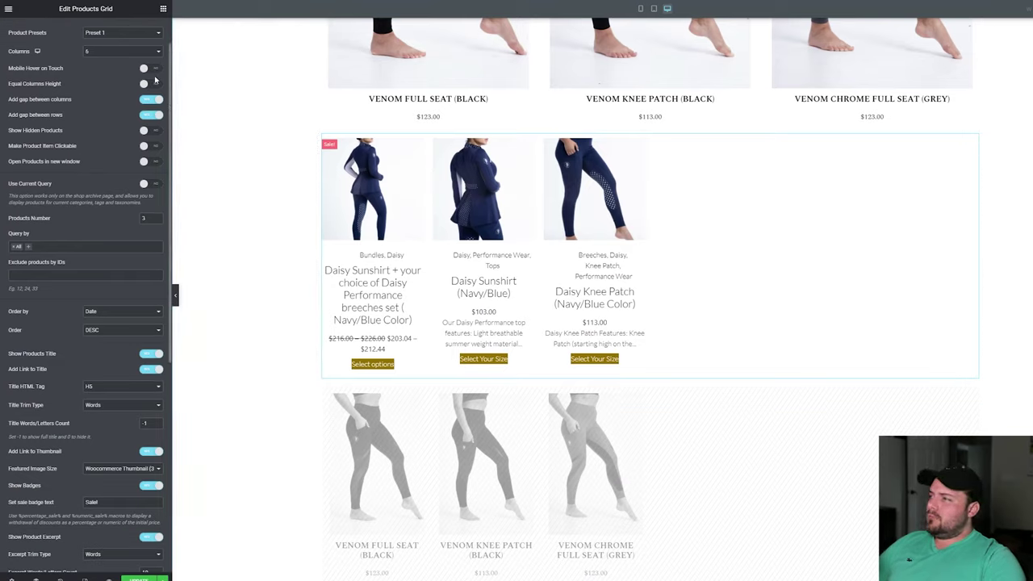
click(153, 117)
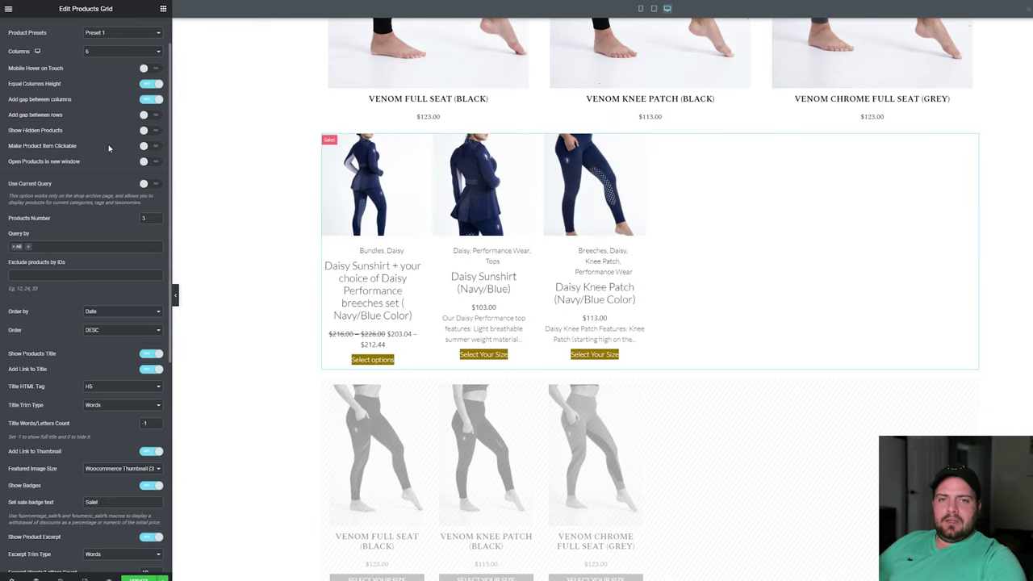
click(149, 146)
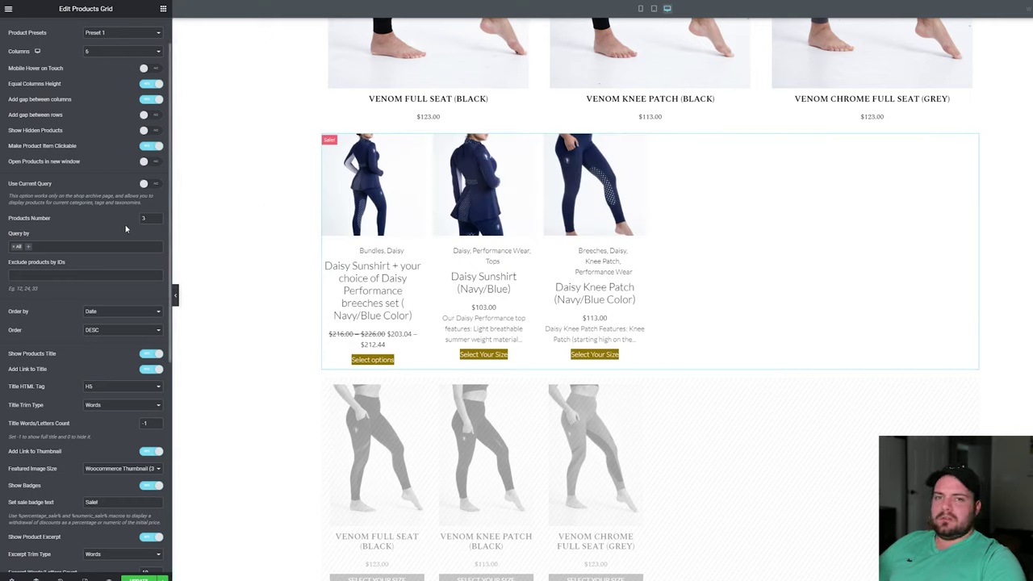
scroll(95, 296, down, 1)
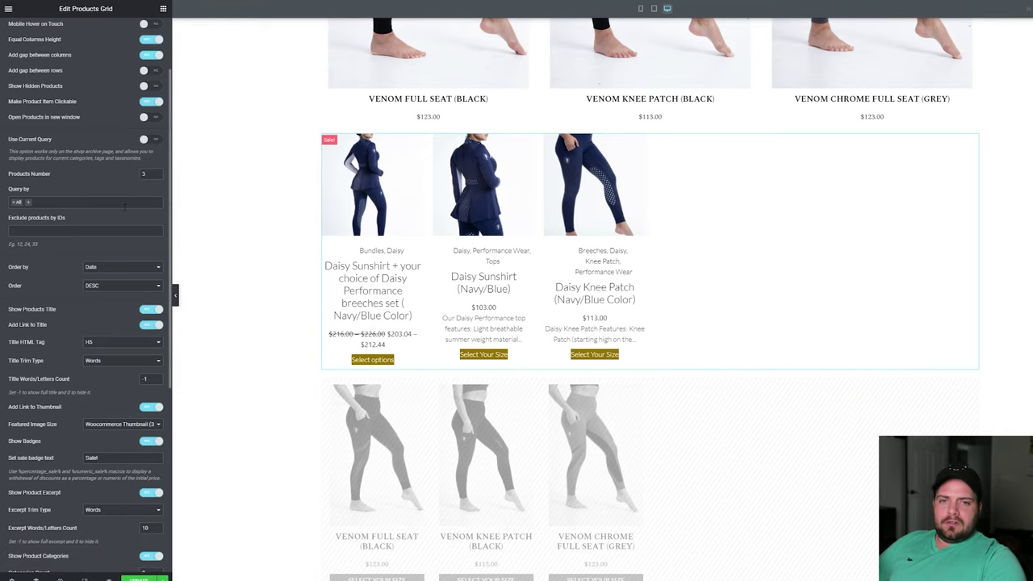
scroll(95, 295, down, 1)
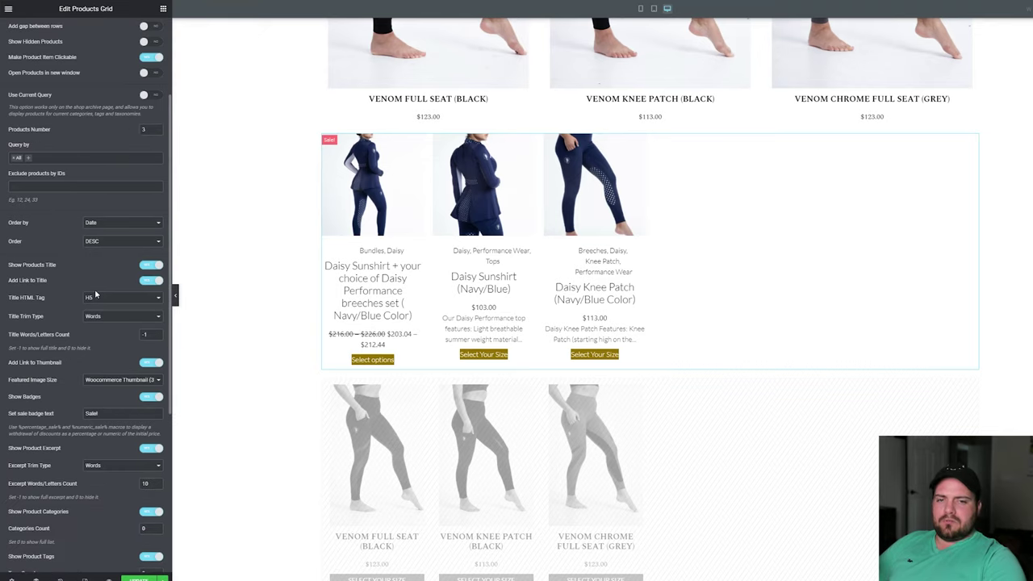
Step: Set the Daisy grid's Featured Image Size to Full
scroll(122, 278, down, 3)
click(132, 249)
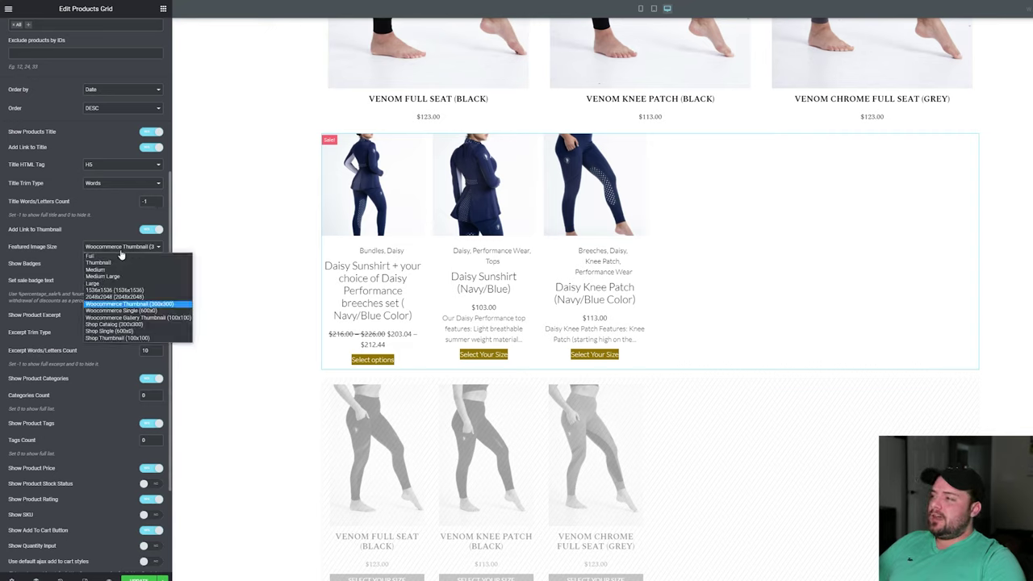
click(99, 257)
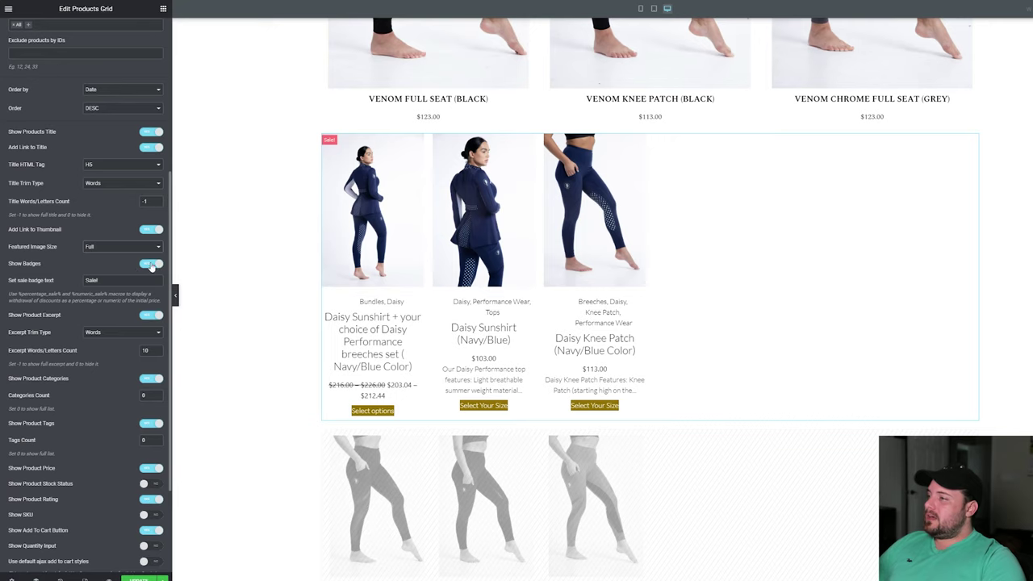
Step: Turn off the product excerpt, categories, tags and rating on the Daisy grid
click(154, 316)
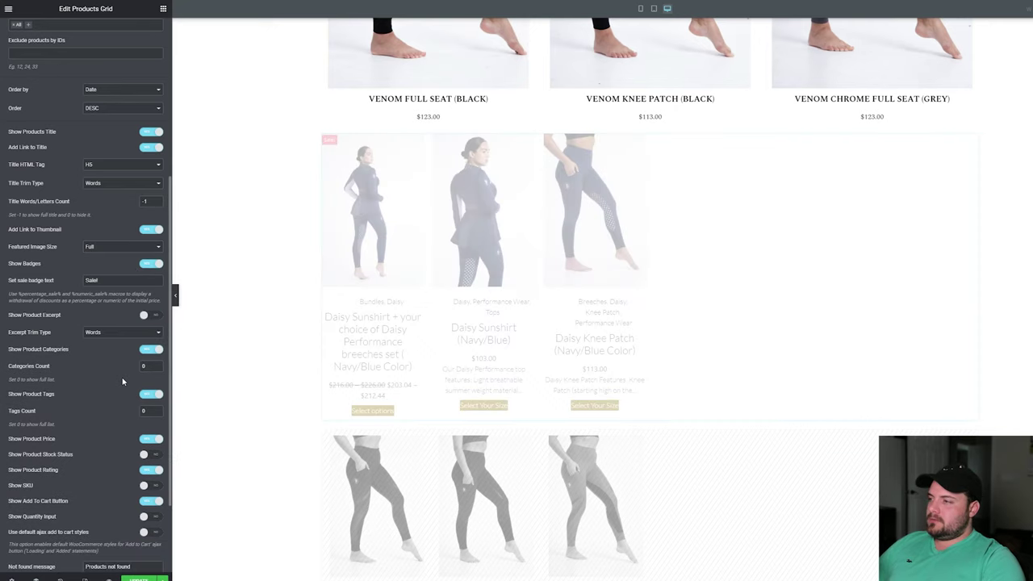
click(152, 349)
click(151, 365)
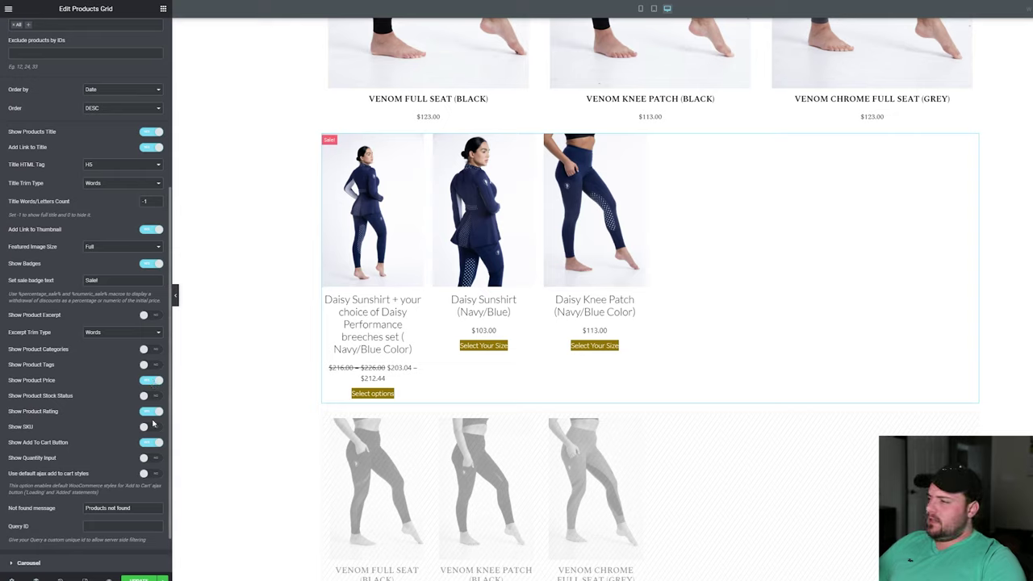
click(153, 413)
scroll(133, 418, down, 1)
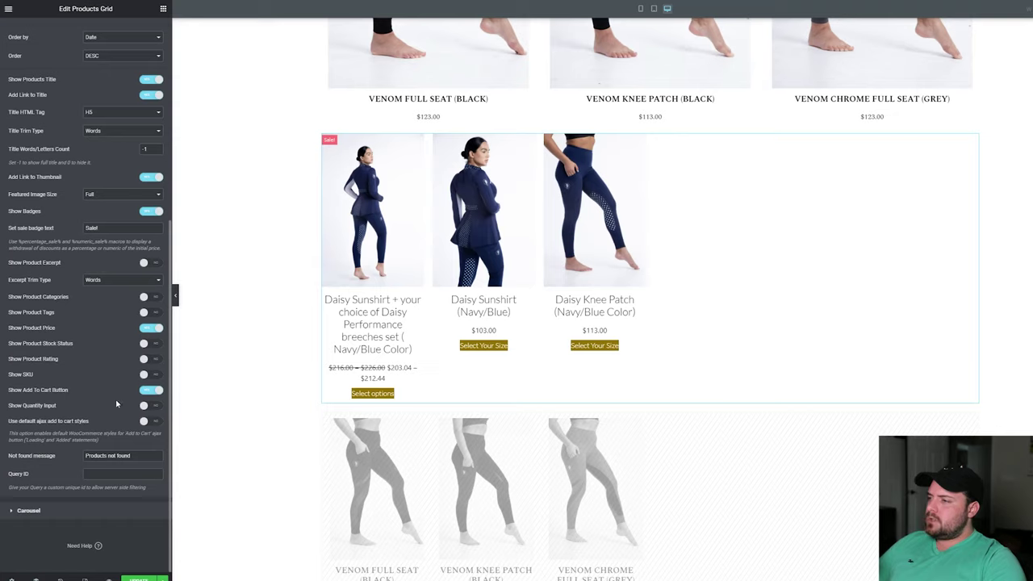
scroll(91, 410, up, 5)
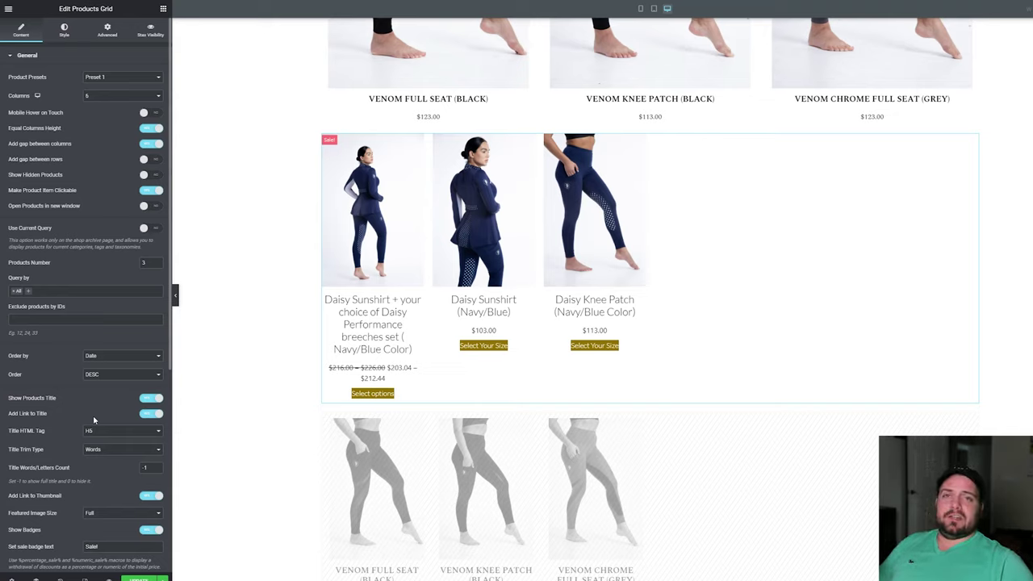
scroll(79, 316, down, 10)
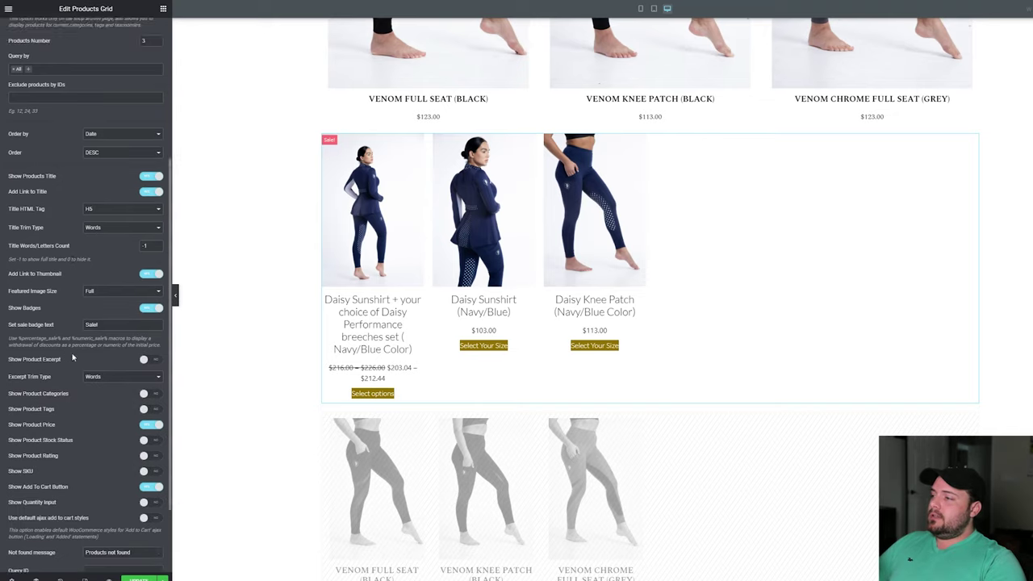
Step: Enable the carousel with arrows, autoplay and infinite loop off and free mode on
click(46, 510)
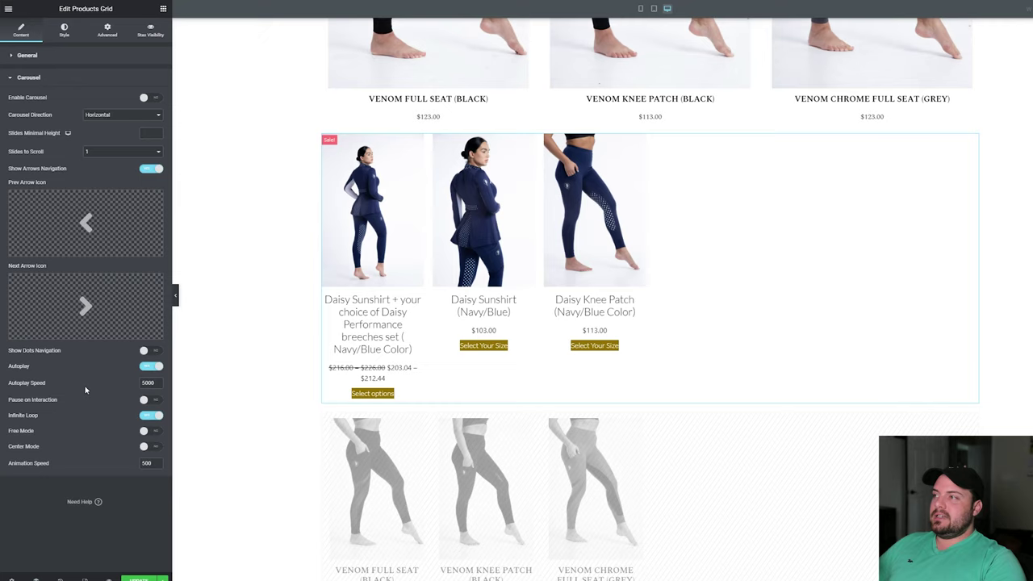
click(155, 99)
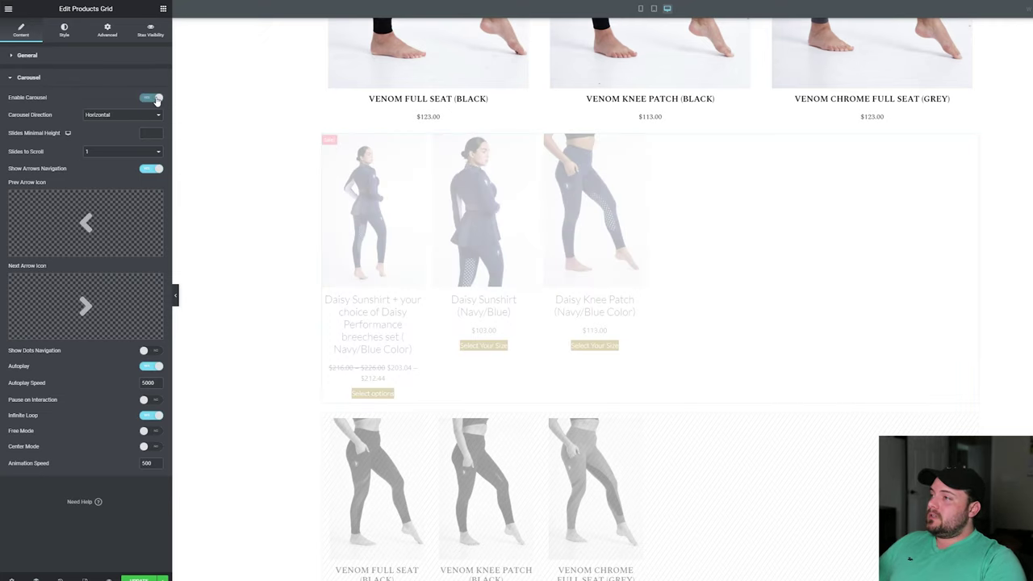
click(156, 170)
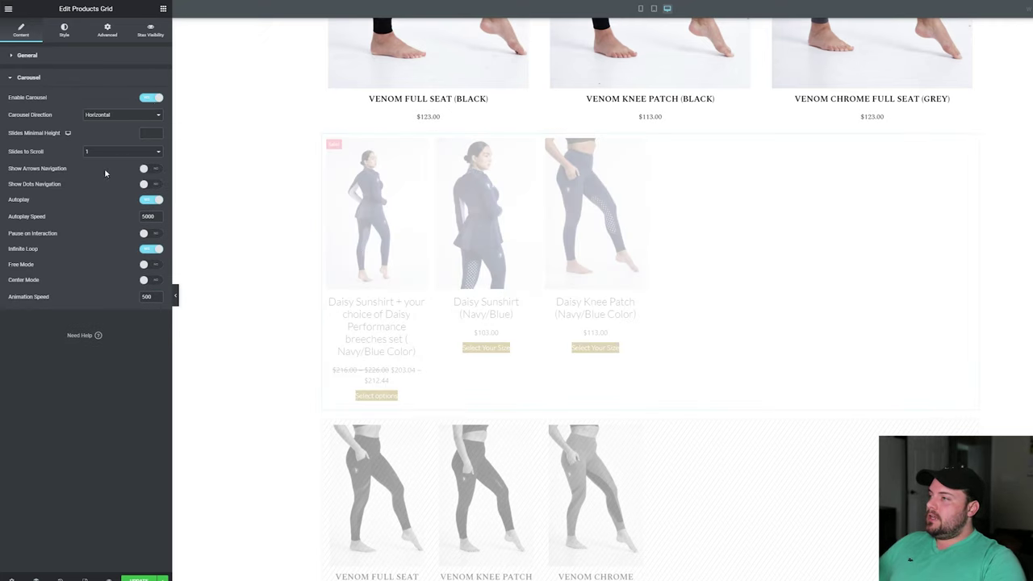
click(152, 201)
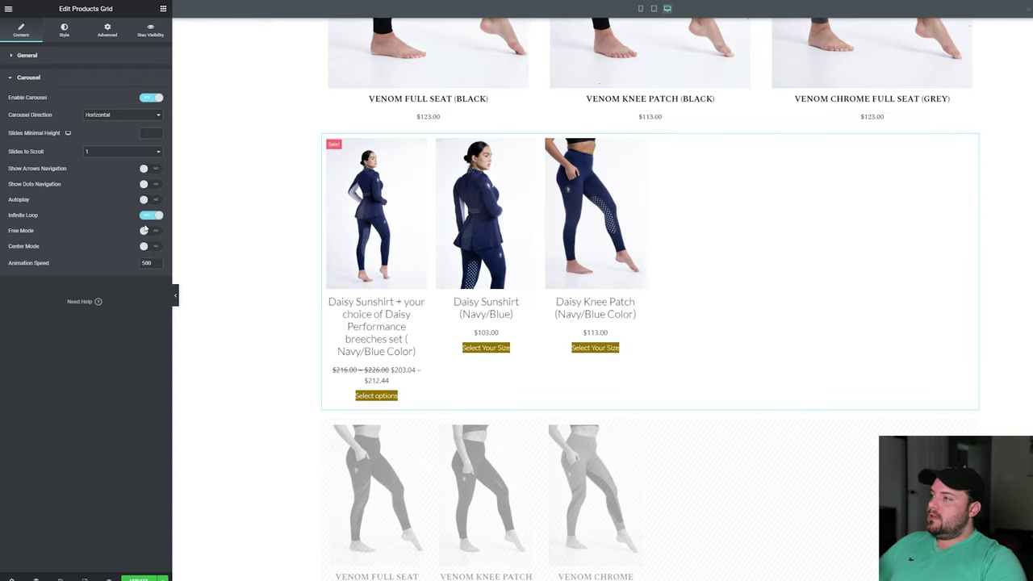
click(153, 216)
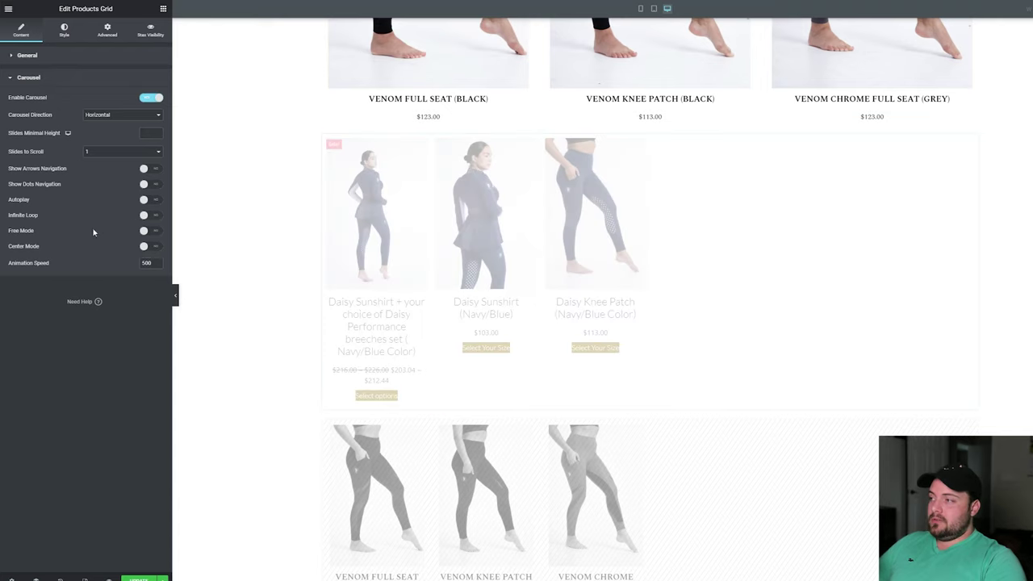
click(153, 232)
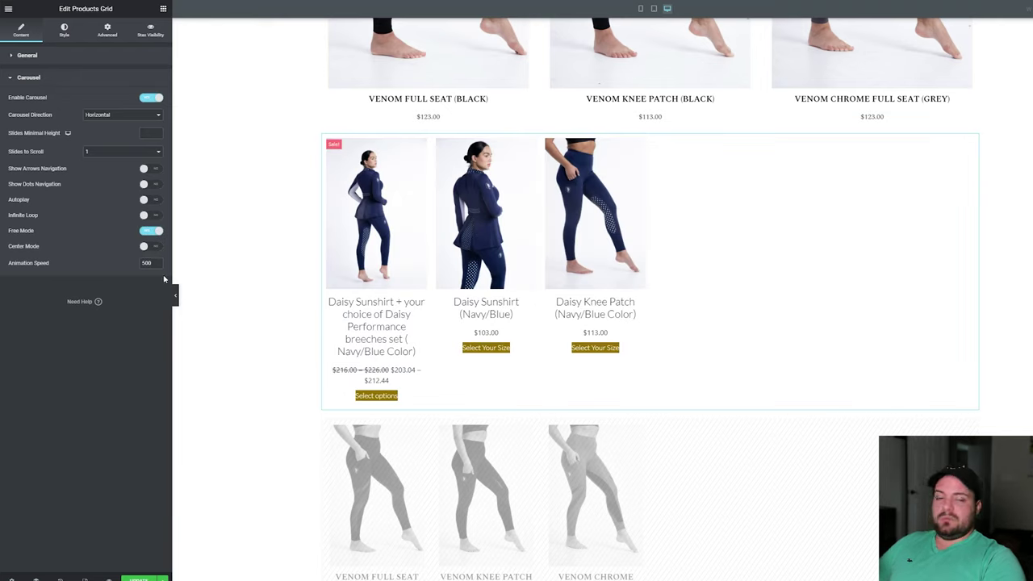
Step: Copy the Venom products grid widget from its right-click menu
scroll(817, 254, down, 1)
click(817, 254)
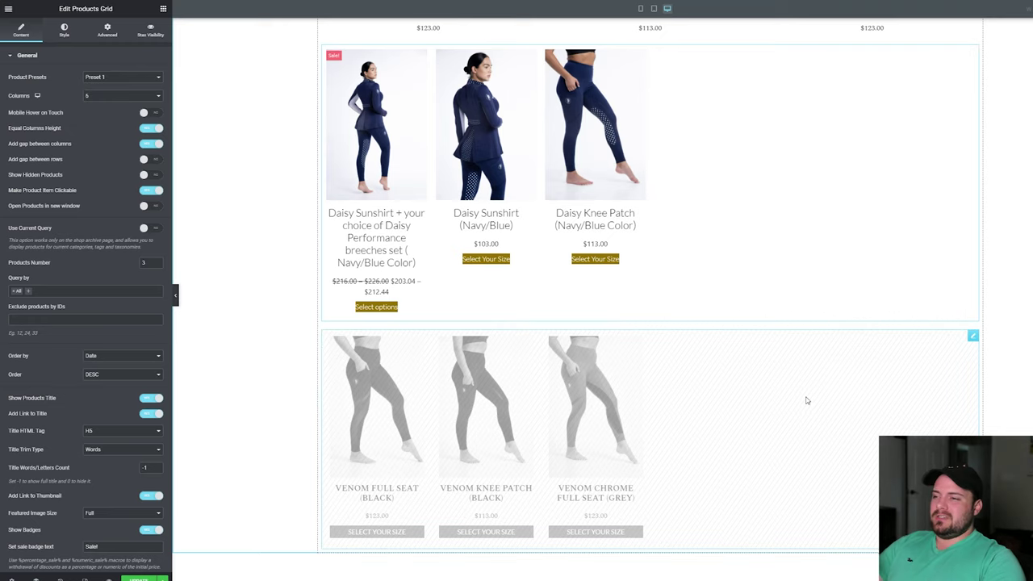
scroll(803, 401, down, 1)
scroll(816, 403, up, 1)
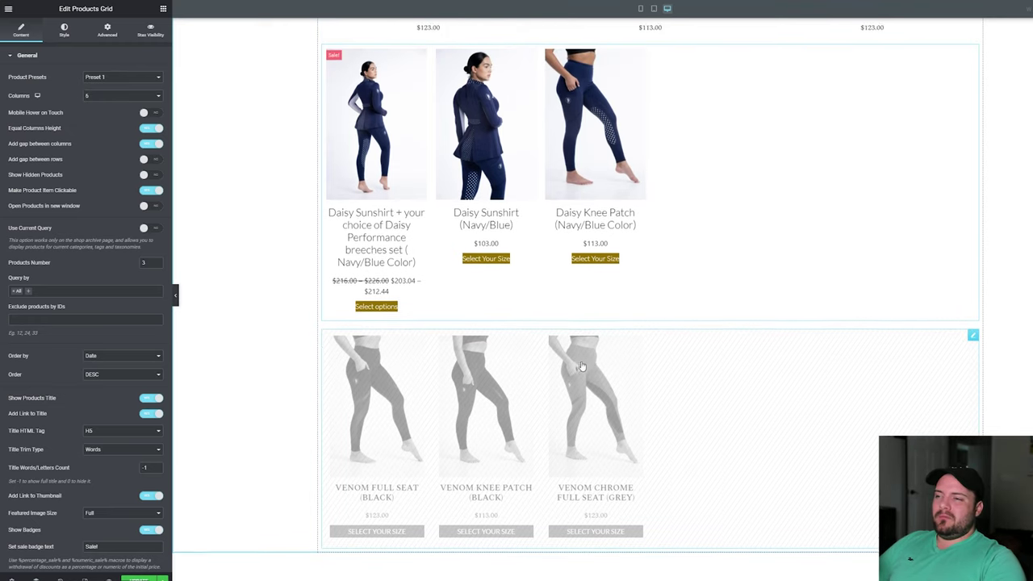
scroll(587, 357, down, 1)
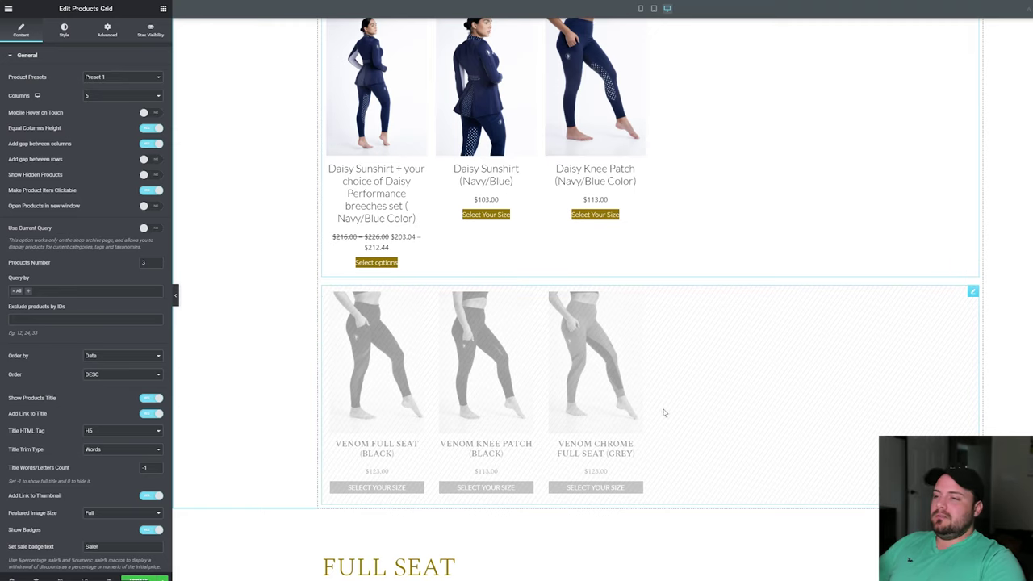
scroll(698, 328, up, 3)
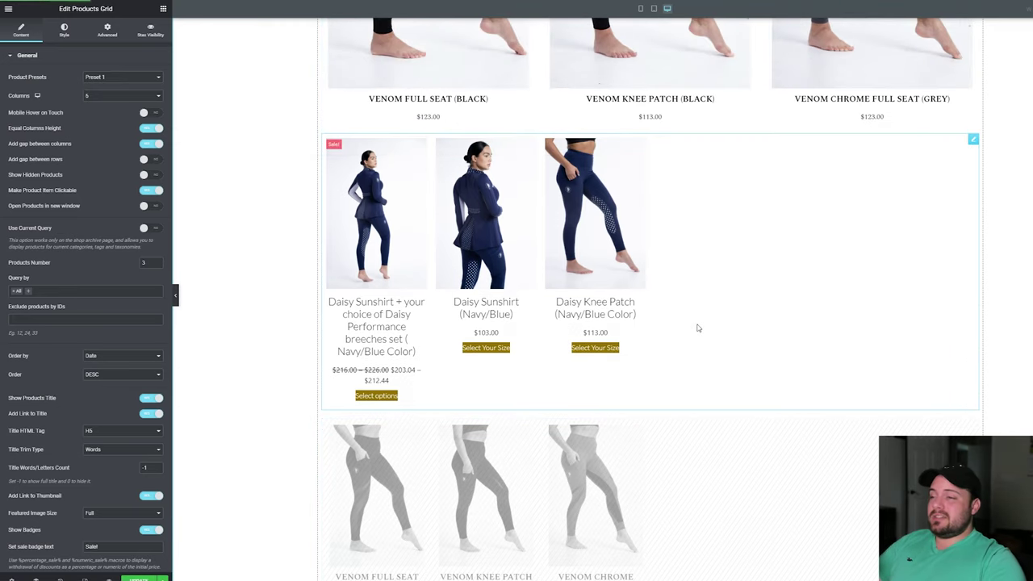
scroll(698, 327, down, 5)
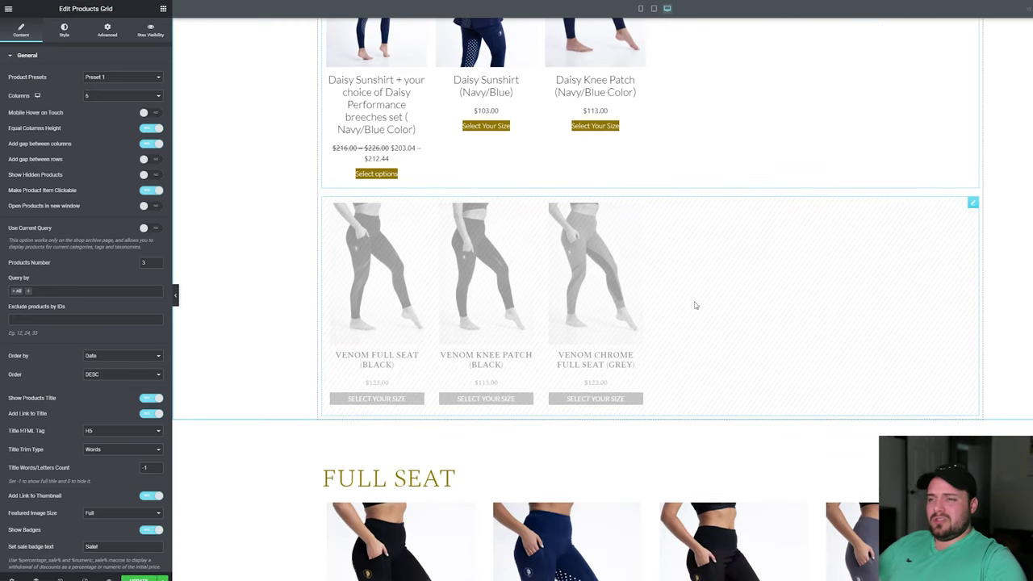
right_click(715, 302)
click(734, 341)
Step: Paste the copied Venom style onto the Daisy products grid
scroll(658, 255, up, 4)
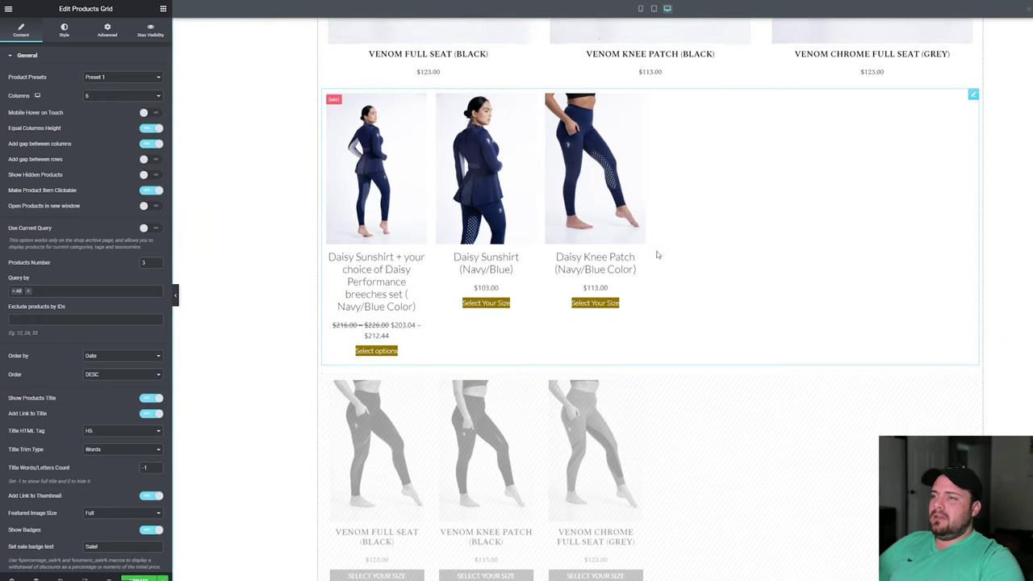
right_click(703, 202)
click(731, 264)
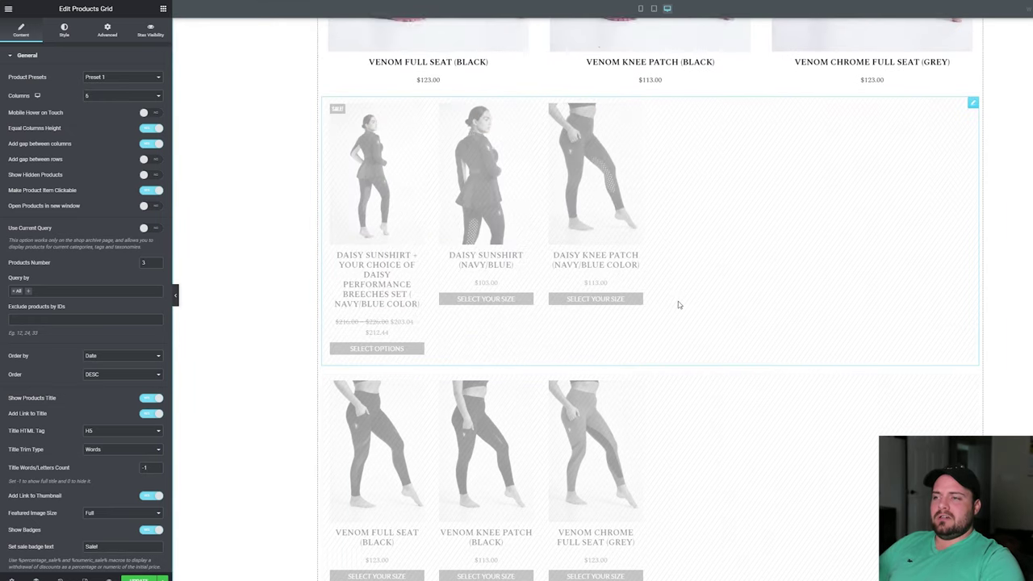
scroll(736, 347, up, 2)
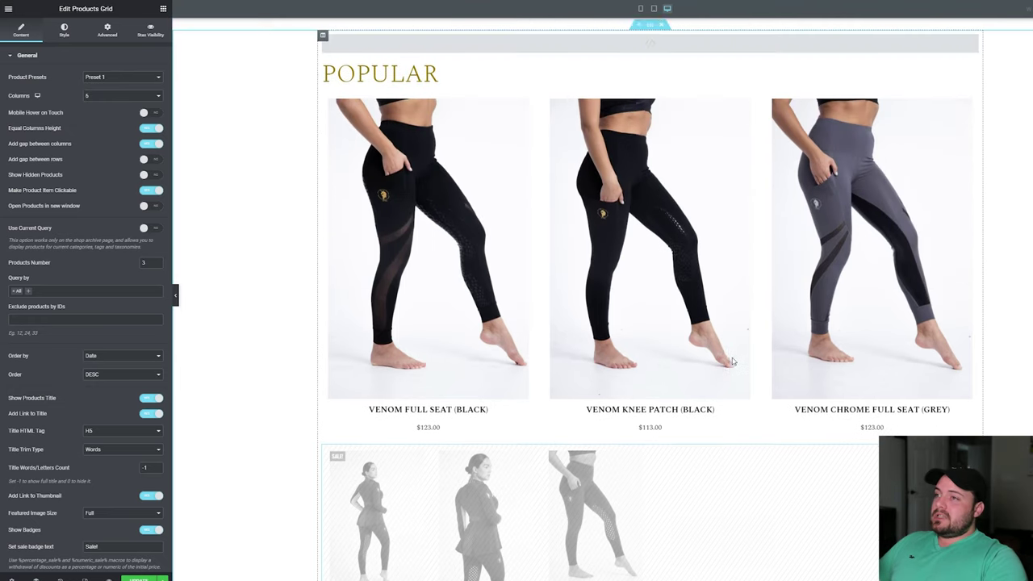
Step: Select the section holding the POPULAR products and set its Overflow to Hidden
scroll(733, 361, up, 4)
scroll(733, 362, down, 1)
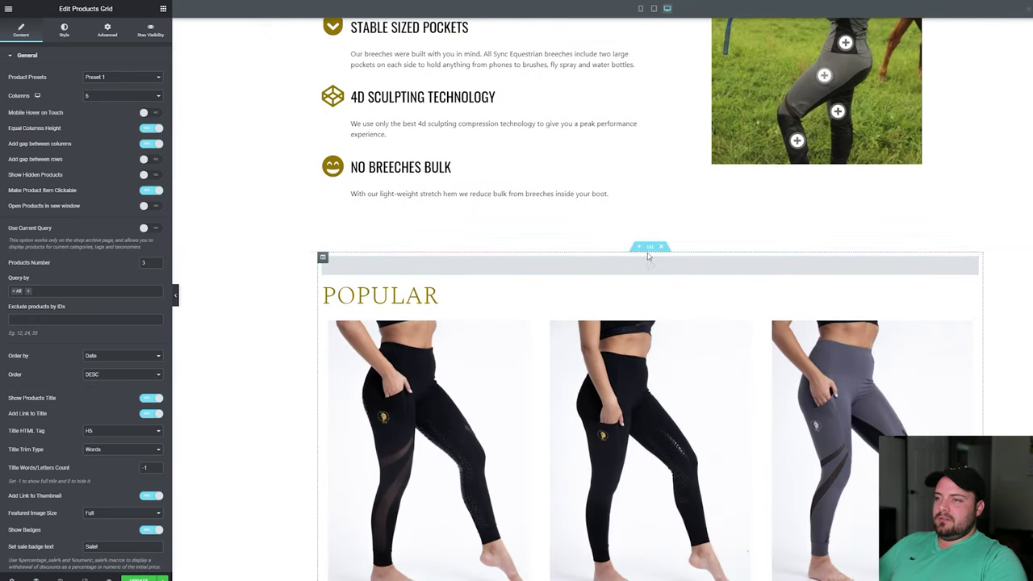
click(650, 247)
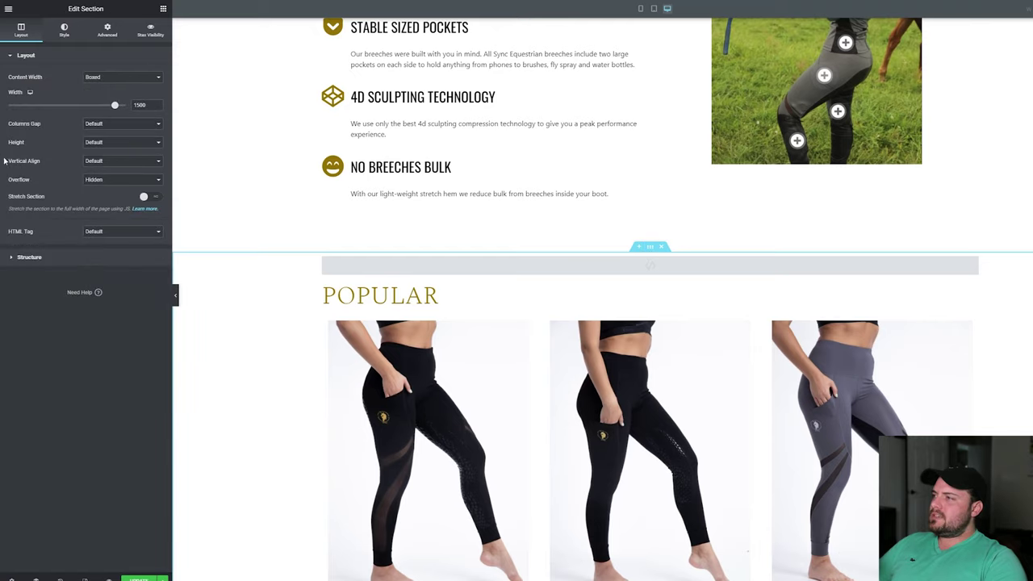
click(107, 181)
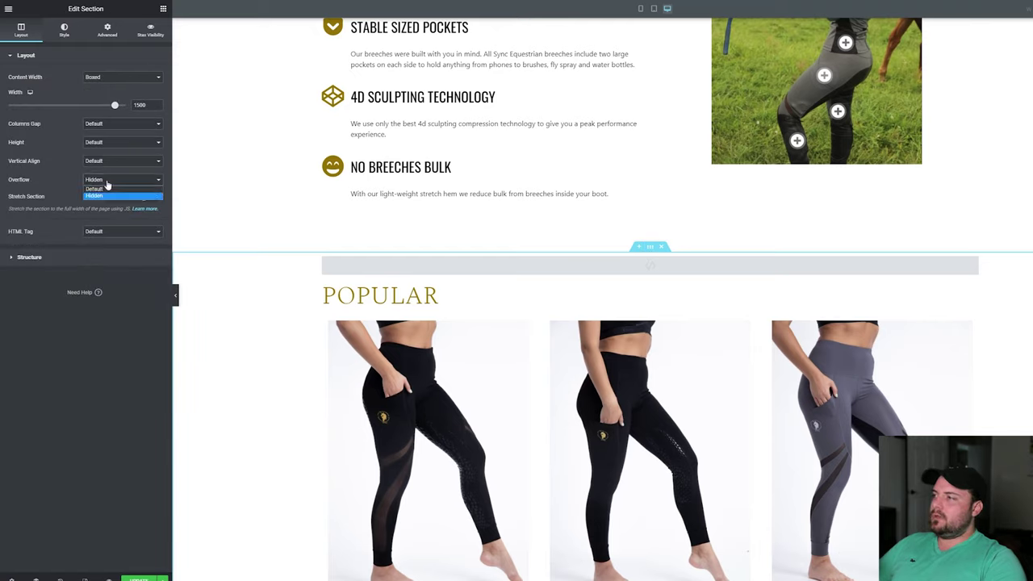
click(101, 195)
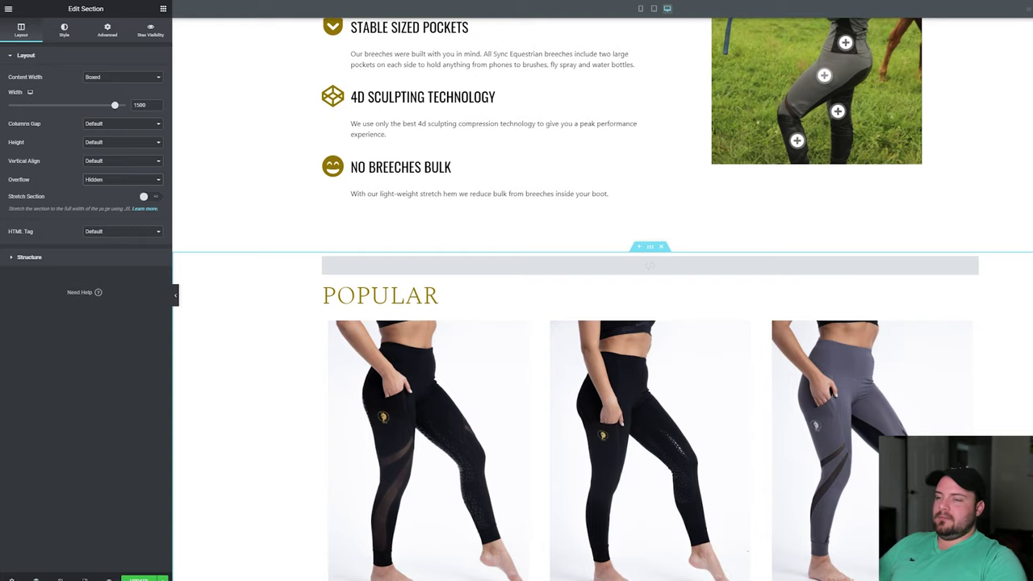
scroll(687, 221, down, 3)
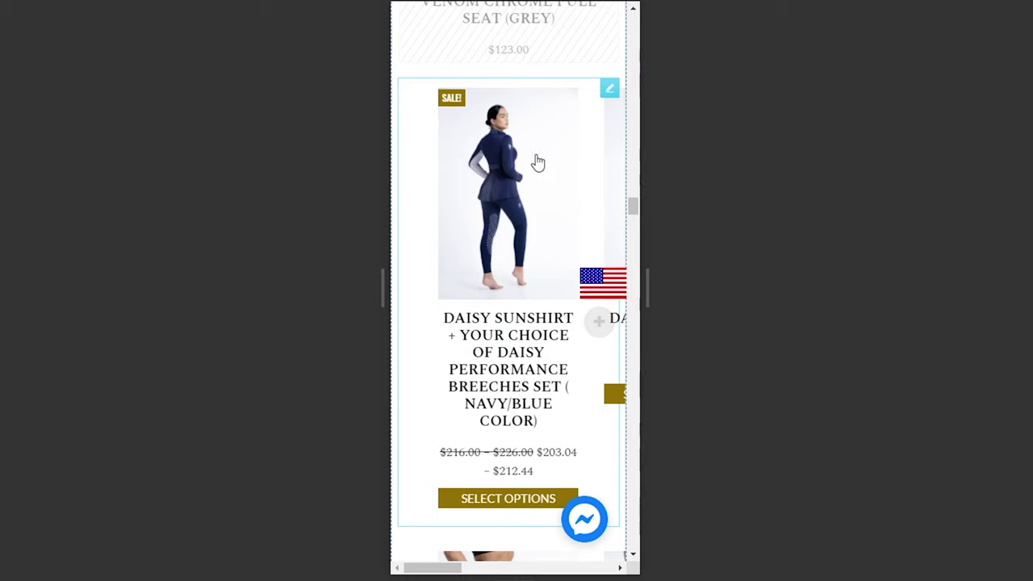
scroll(532, 307, down, 2)
scroll(534, 306, up, 3)
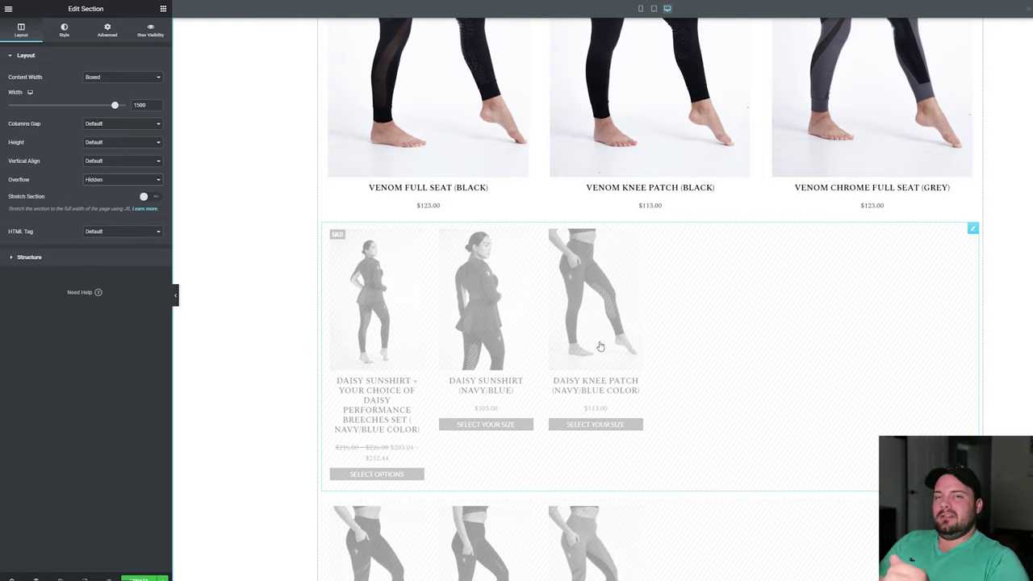
Step: Paste the .jet-woo-carousel.swiper-container rule (width 75% !important, overflow visible) into the Daisy grid's Custom CSS
click(973, 229)
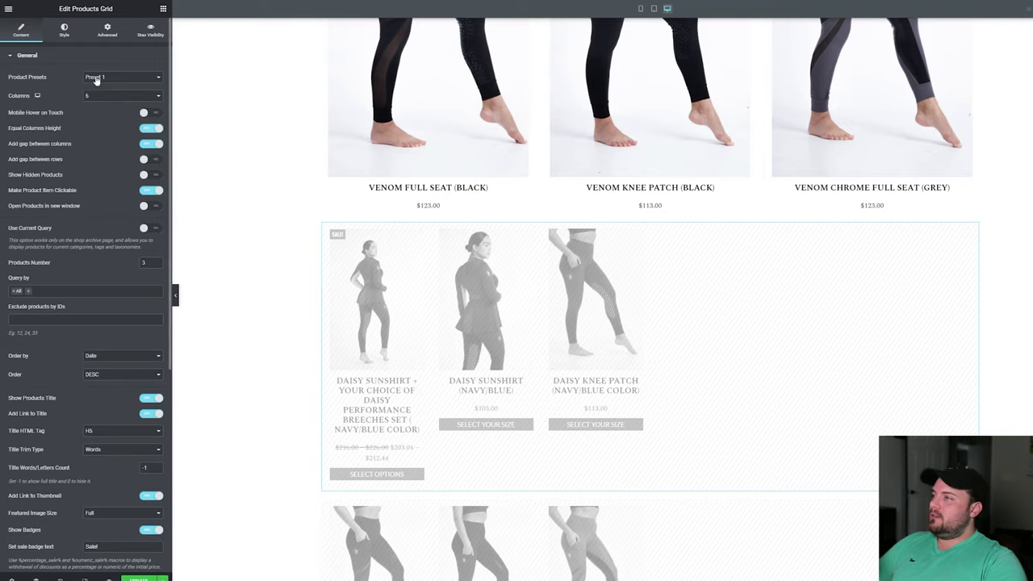
click(108, 31)
click(39, 416)
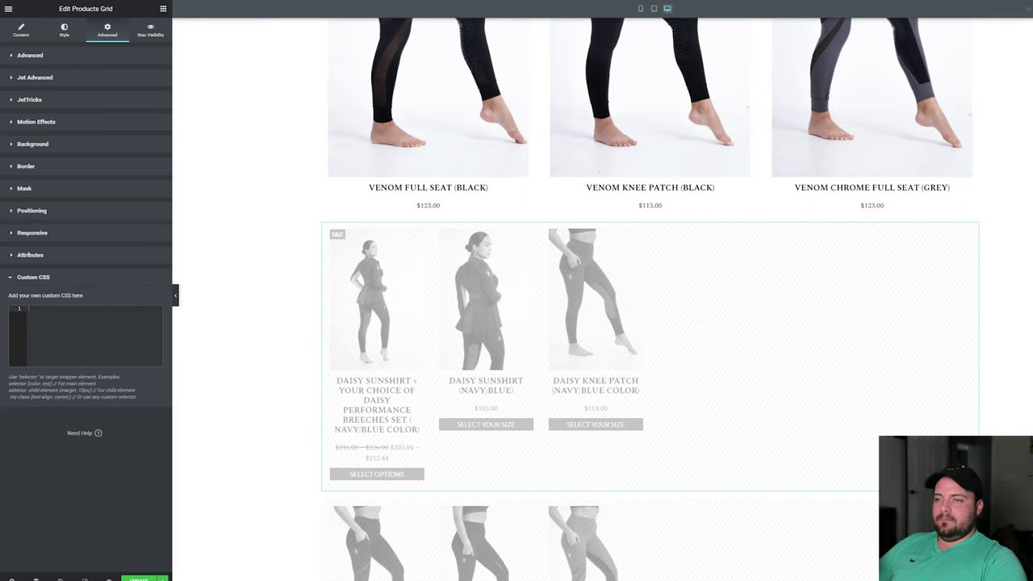
key(ctrl+v)
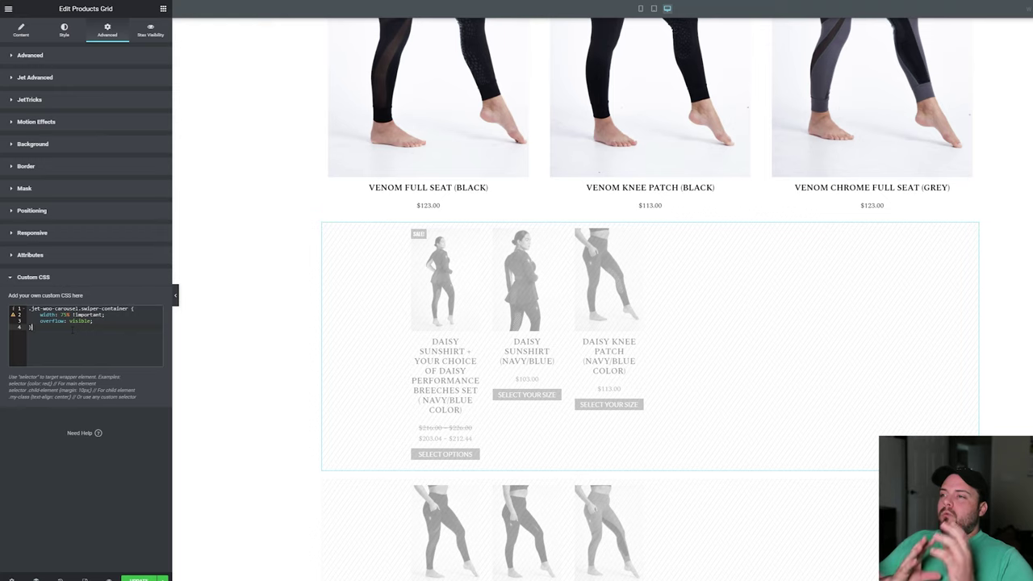
Step: Scroll to the Daisy grid's Custom CSS field and focus its code editor
scroll(263, 364, up, 5)
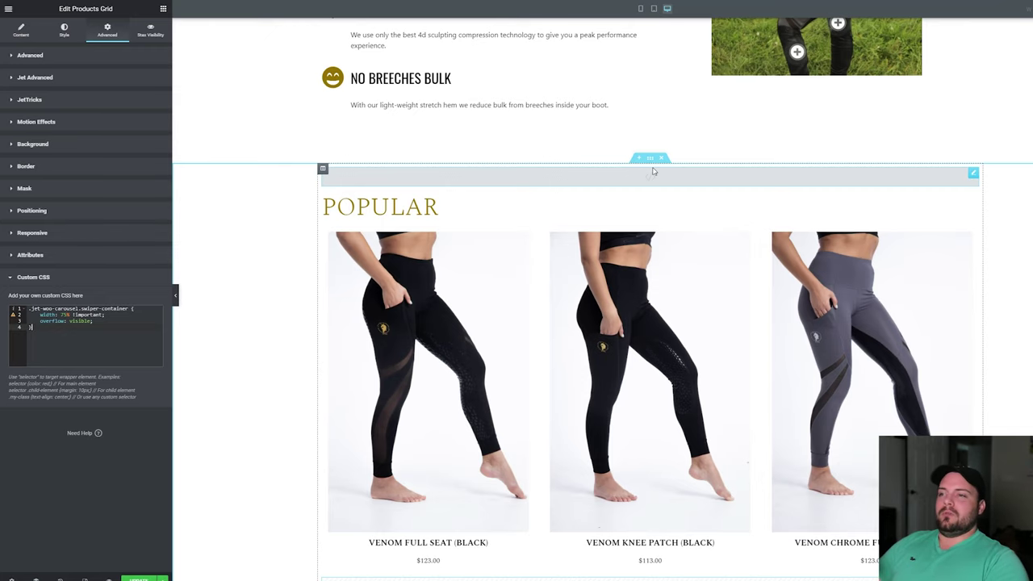
scroll(596, 336, down, 3)
scroll(597, 337, down, 2)
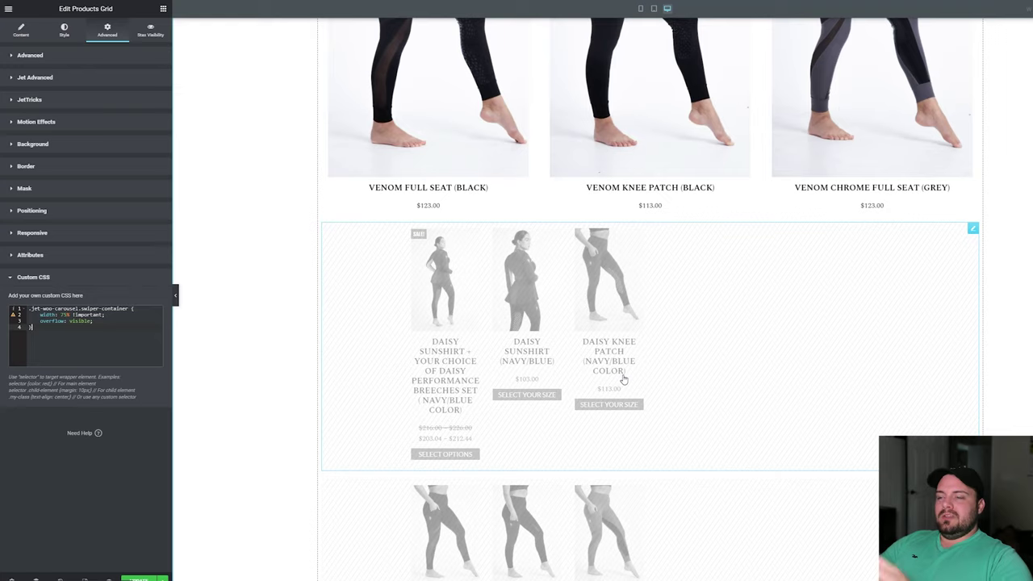
click(117, 341)
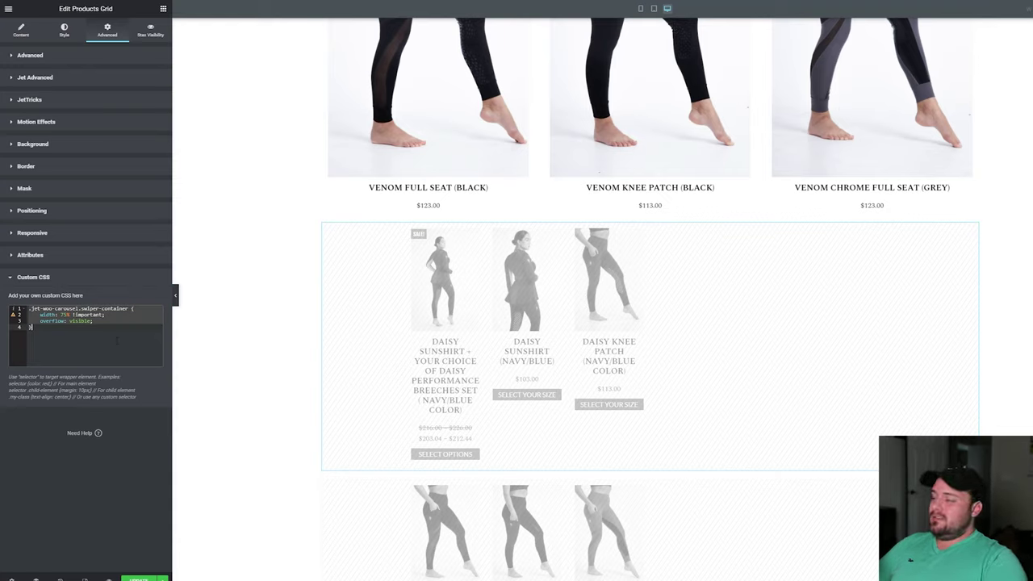
Step: Move the carousel 75% width, overflow-visible rule from the grid's Custom CSS to before </style> in the HTML block above POPULAR
key(ctrl+a)
key(BackSpace)
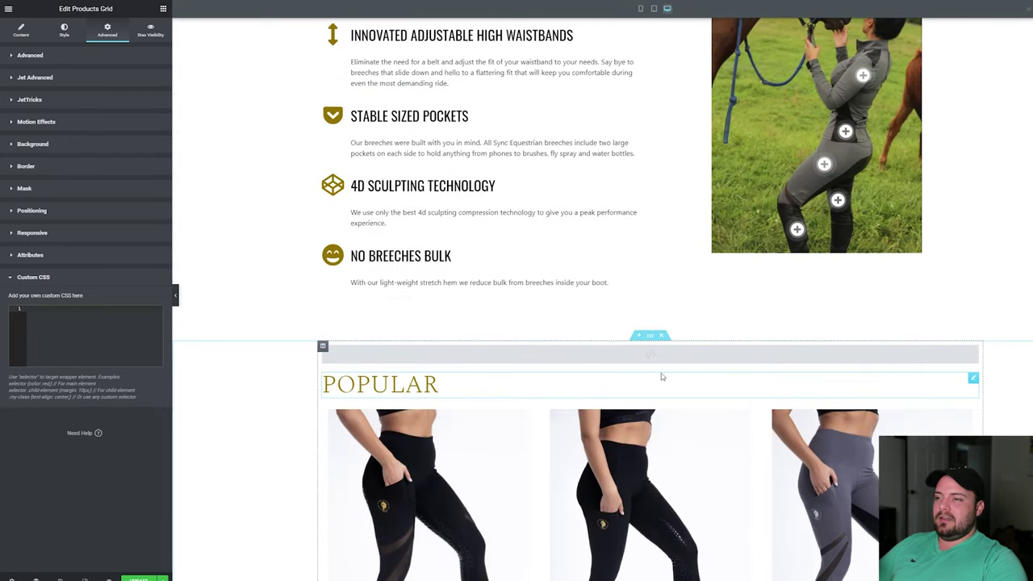
click(664, 358)
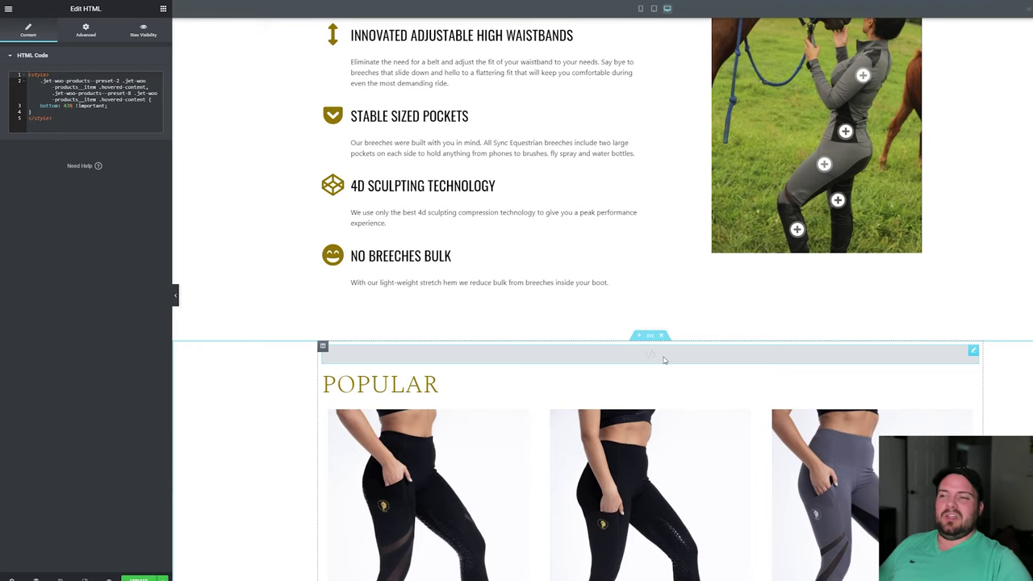
scroll(665, 358, down, 1)
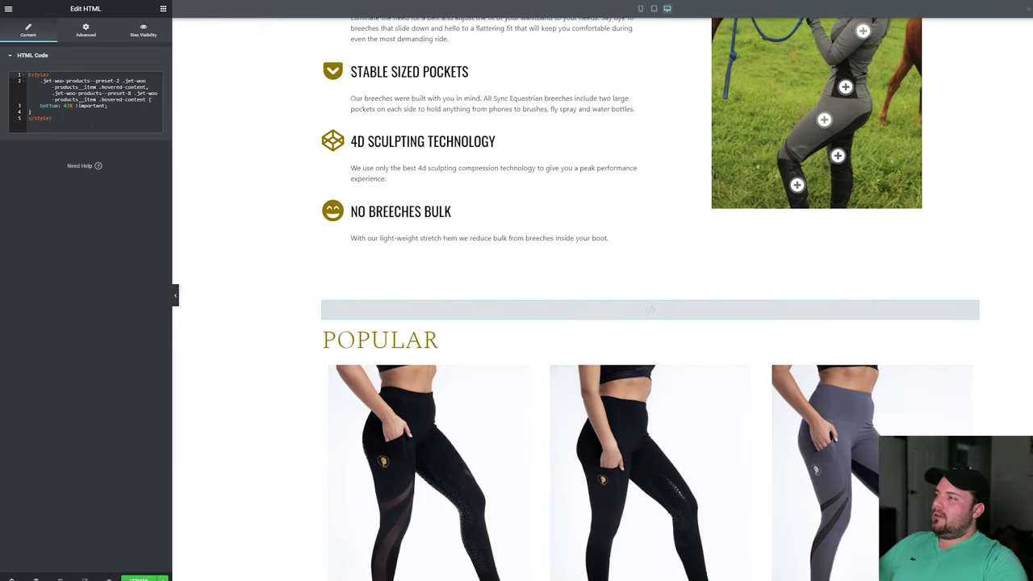
key(Return)
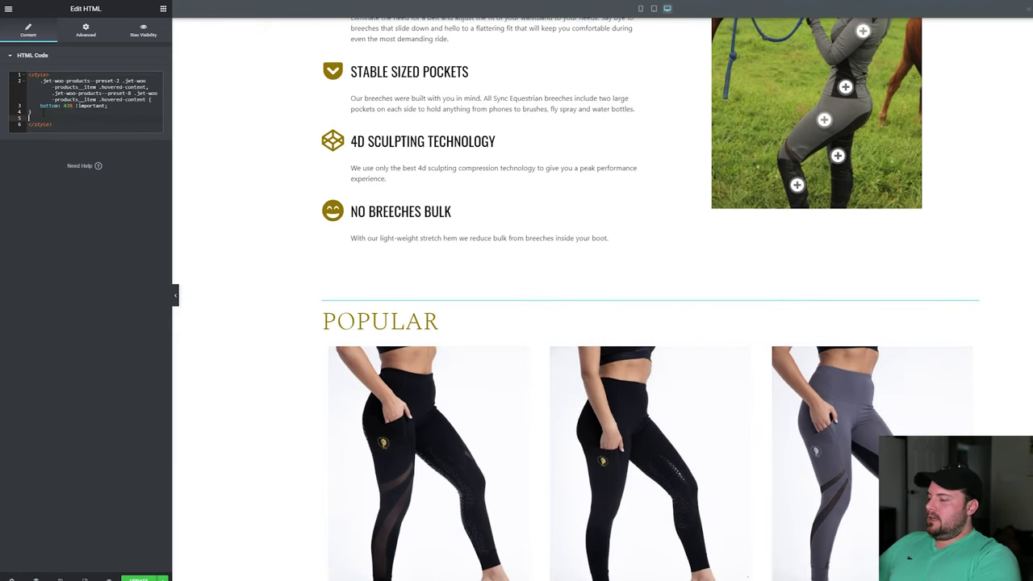
text(.jet-woo-carousel.swiper-container {   width: 75% !important;   overflow: visible; })
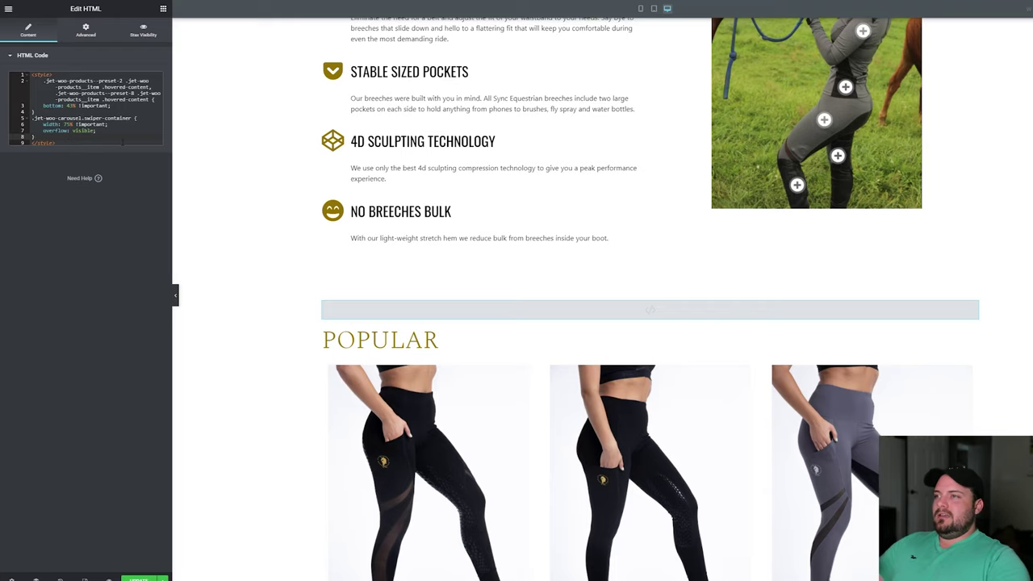
scroll(288, 352, up, 1)
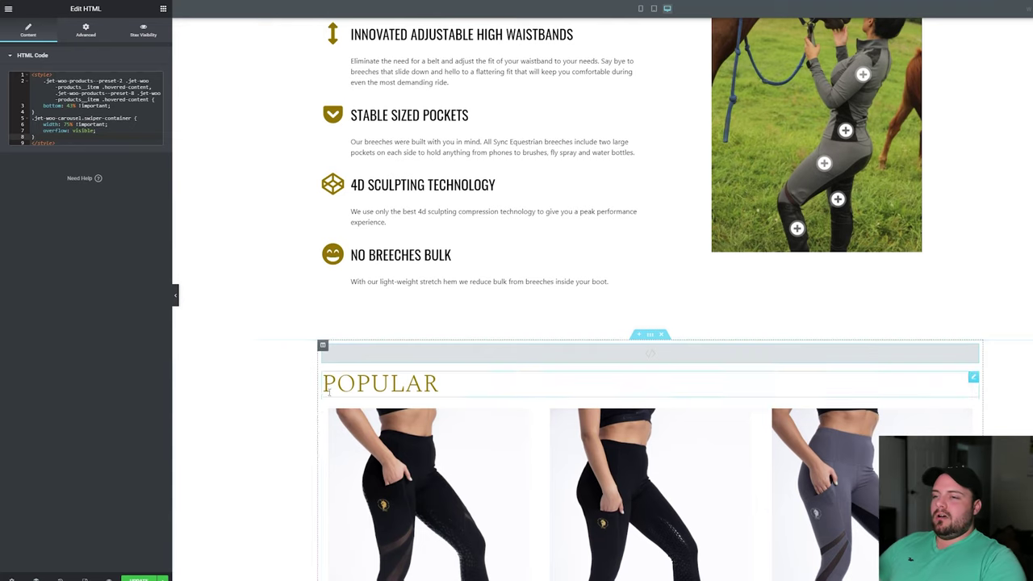
scroll(272, 422, down, 2)
scroll(272, 423, up, 1)
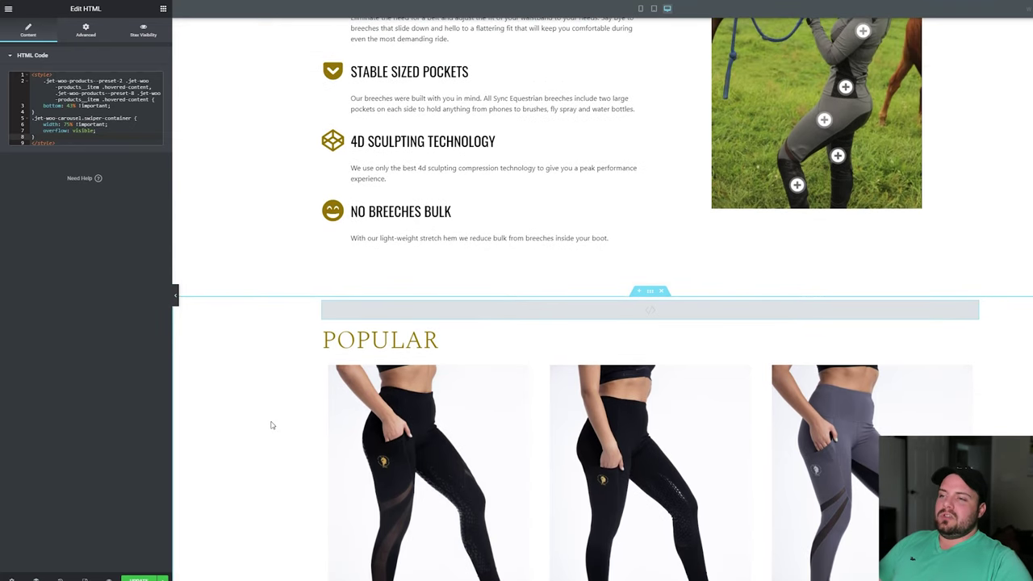